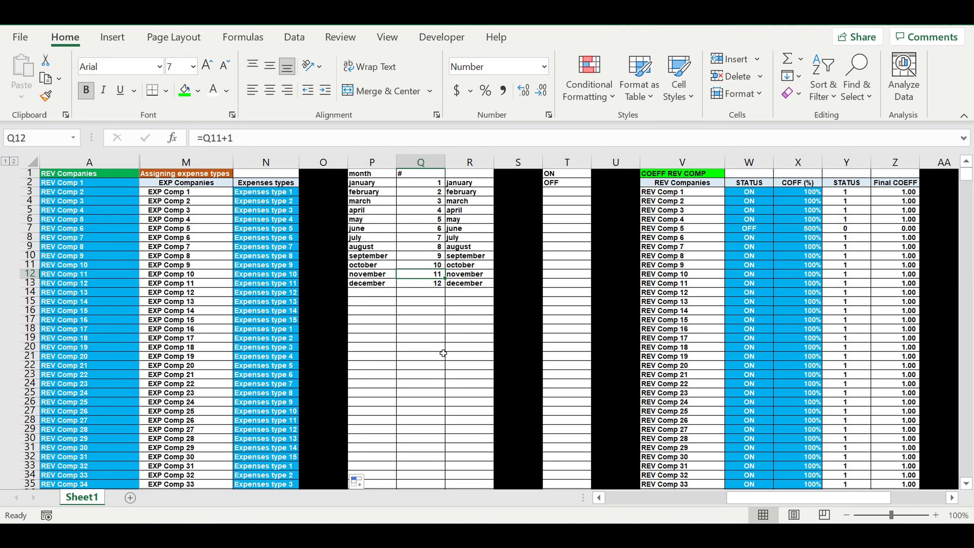
# Step: Copy the top five rows of the COEFF REV COMP and COEFF EXP COMP tables, V1:AF5, to AH1
pyautogui.moveTo(843, 497); pyautogui.dragTo(920, 502)
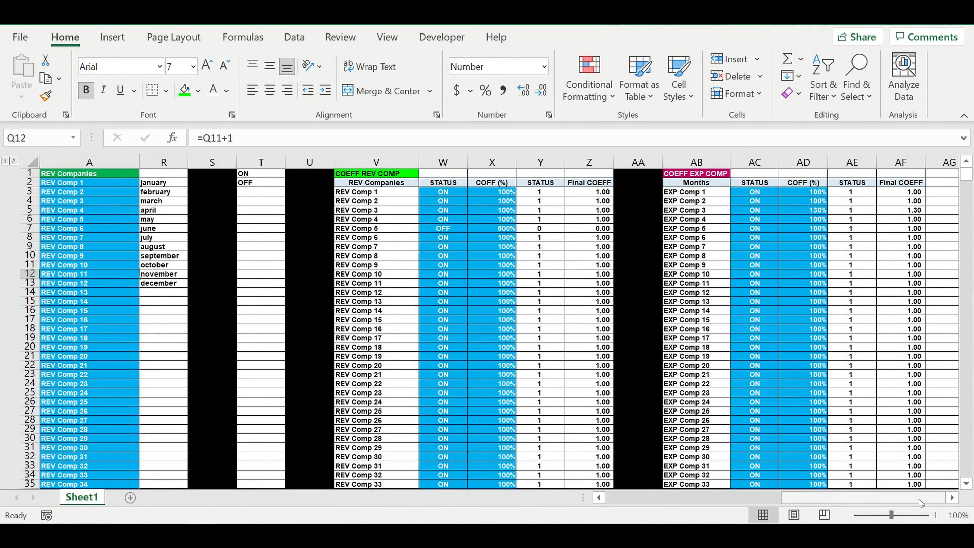
pyautogui.click(757, 256)
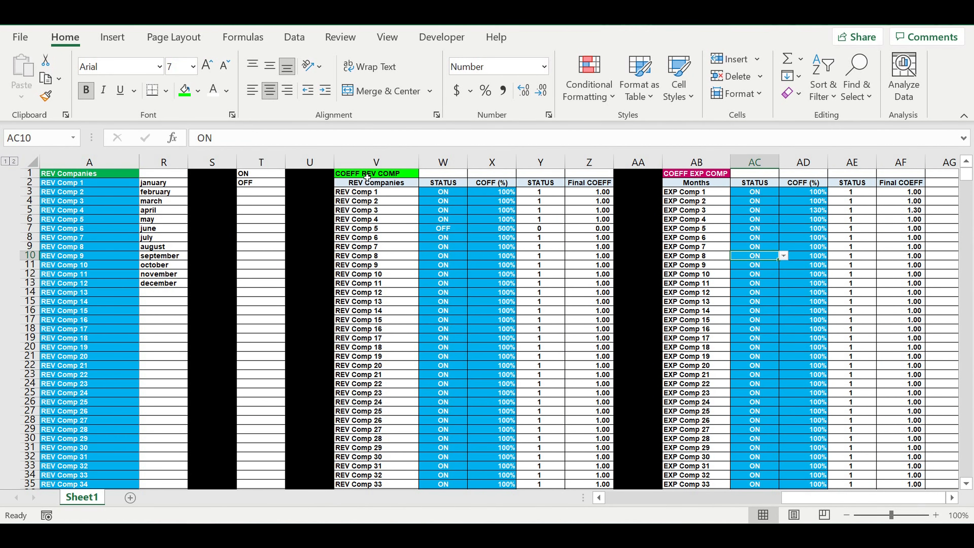
pyautogui.moveTo(368, 176); pyautogui.dragTo(910, 220)
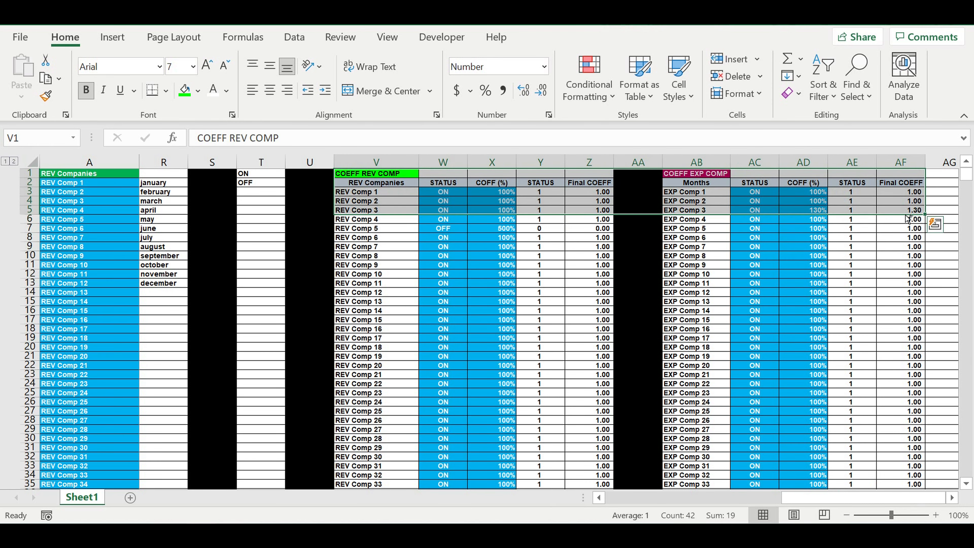
pyautogui.hotkey('ctrl', 'c')
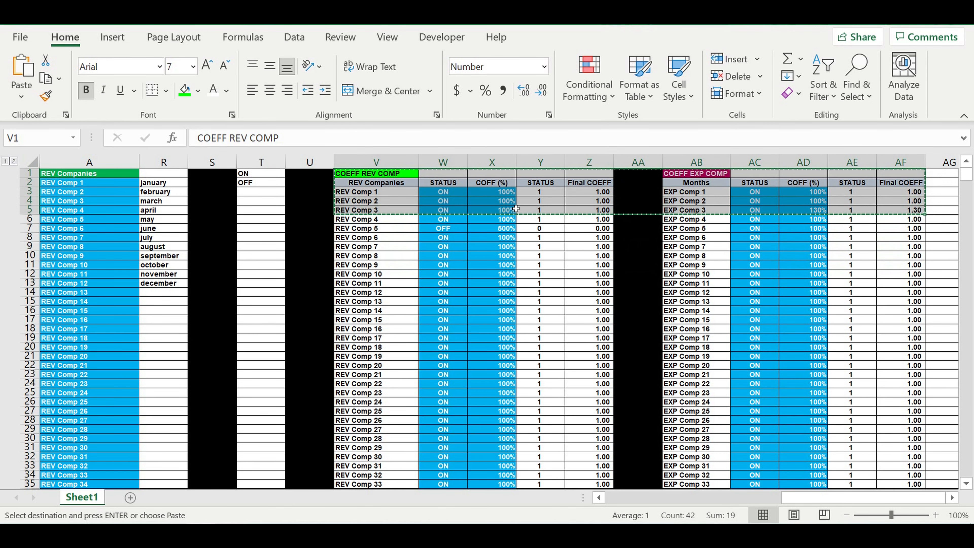
pyautogui.hscroll(5, 858, 329)
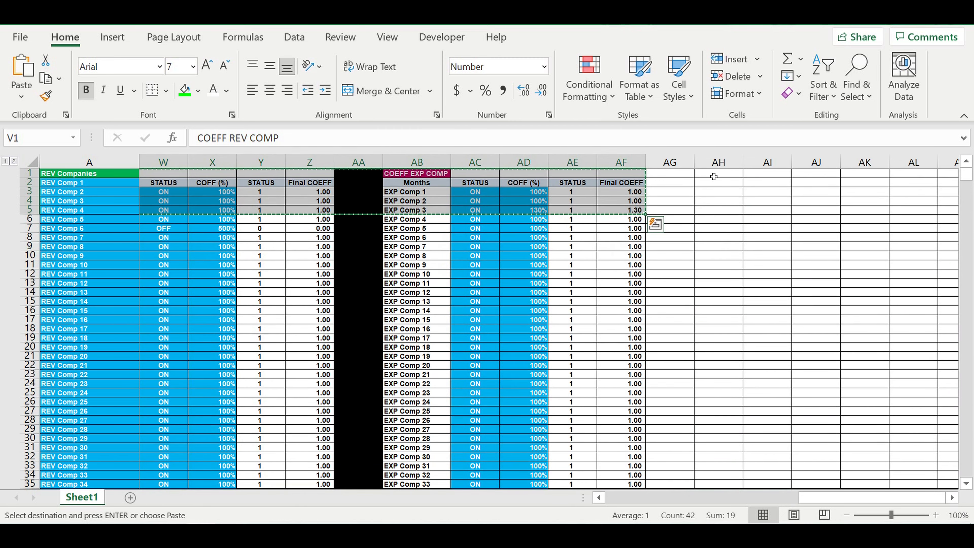
pyautogui.click(713, 176)
pyautogui.hotkey('ctrl', 'v')
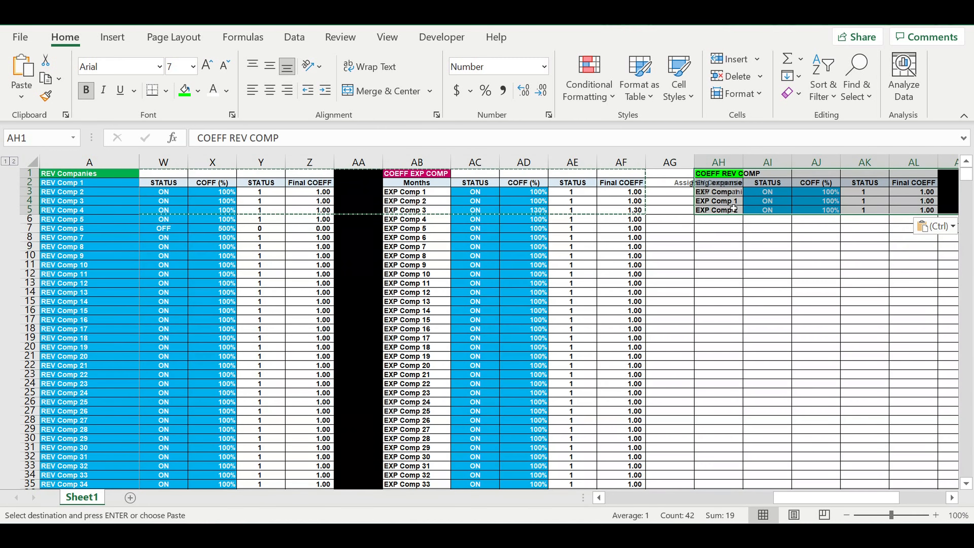
pyautogui.press('Down')
pyautogui.press('Down')
pyautogui.press('Down')
# Step: Fill AG1 with black and extend it down column AG to the black separator row below the company lists
pyautogui.click(665, 173)
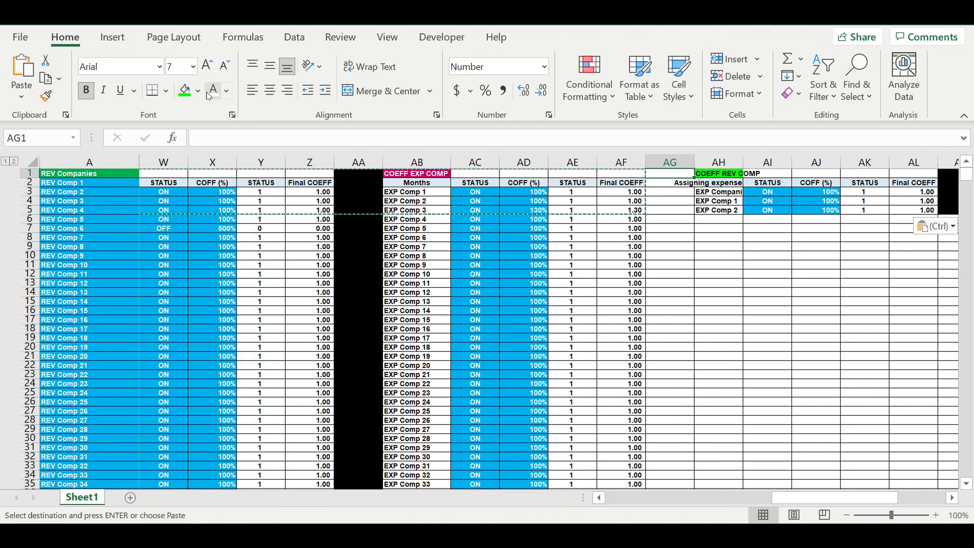
pyautogui.click(198, 91)
pyautogui.click(197, 129)
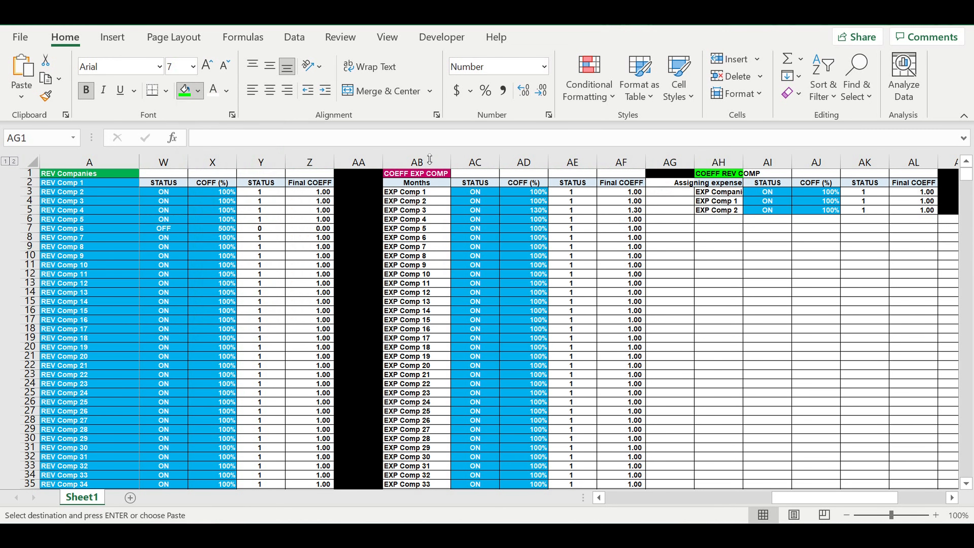
pyautogui.click(654, 204)
pyautogui.click(672, 175)
pyautogui.moveTo(696, 179); pyautogui.dragTo(721, 424)
pyautogui.click(753, 330)
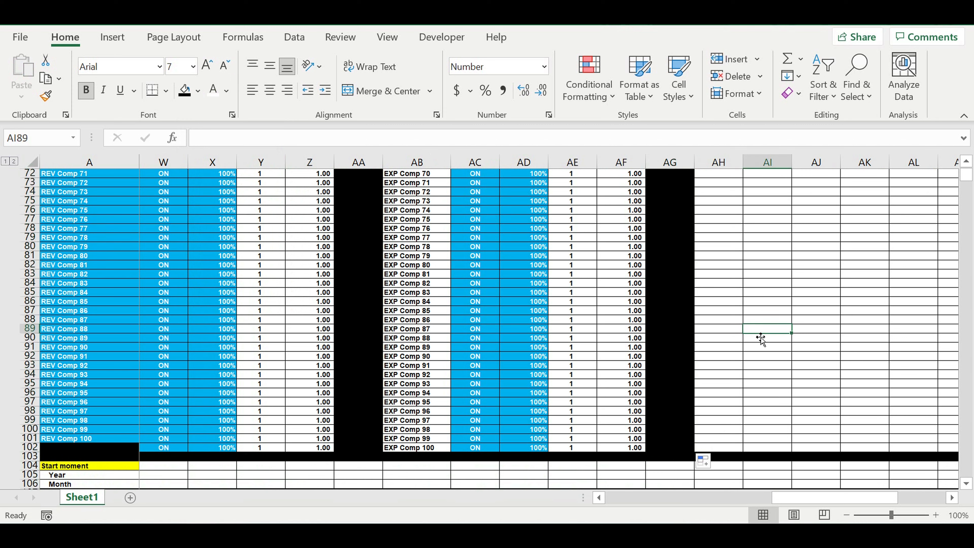
# Step: Link the copied revenue heading in AH1 to the Revenue types heading with =C1
pyautogui.scroll(20, 763, 325)
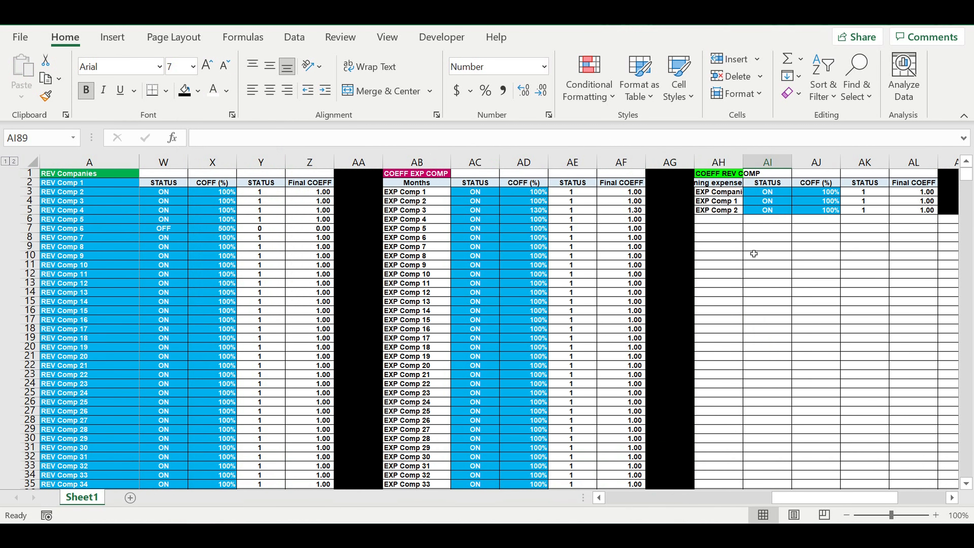
pyautogui.click(709, 175)
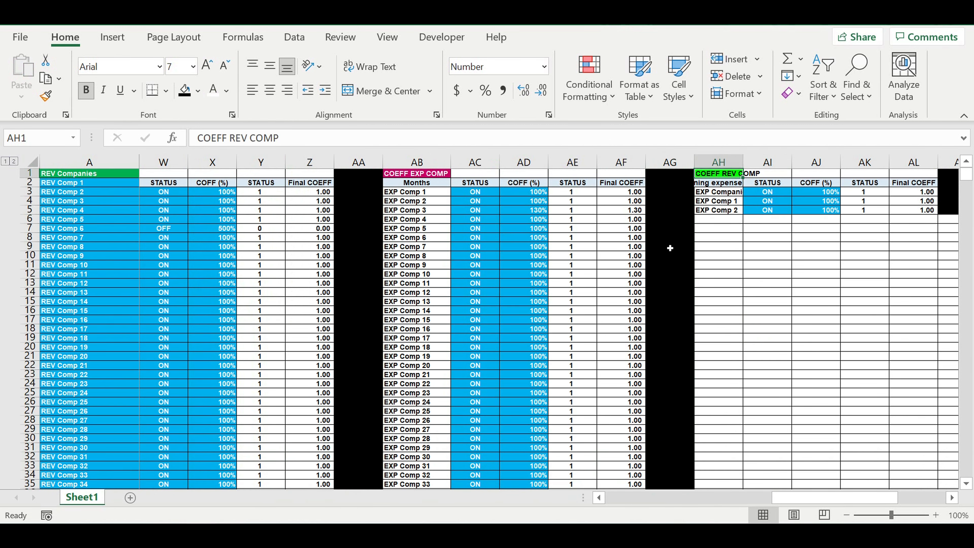
pyautogui.write('=')
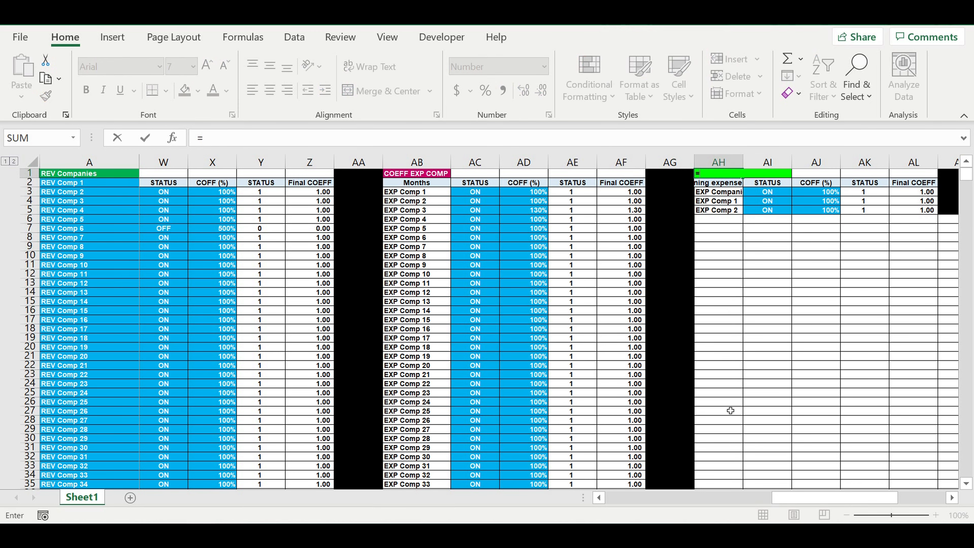
pyautogui.moveTo(800, 495); pyautogui.dragTo(604, 501)
pyautogui.click(217, 175)
pyautogui.press('Return')
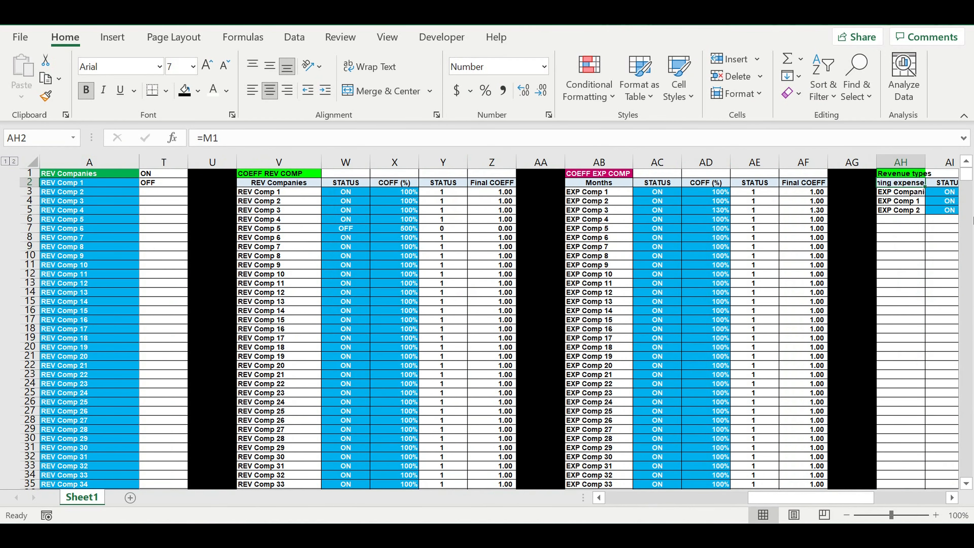
# Step: Link the column header in AH2 to the Revenue types heading in C1
pyautogui.click(952, 498)
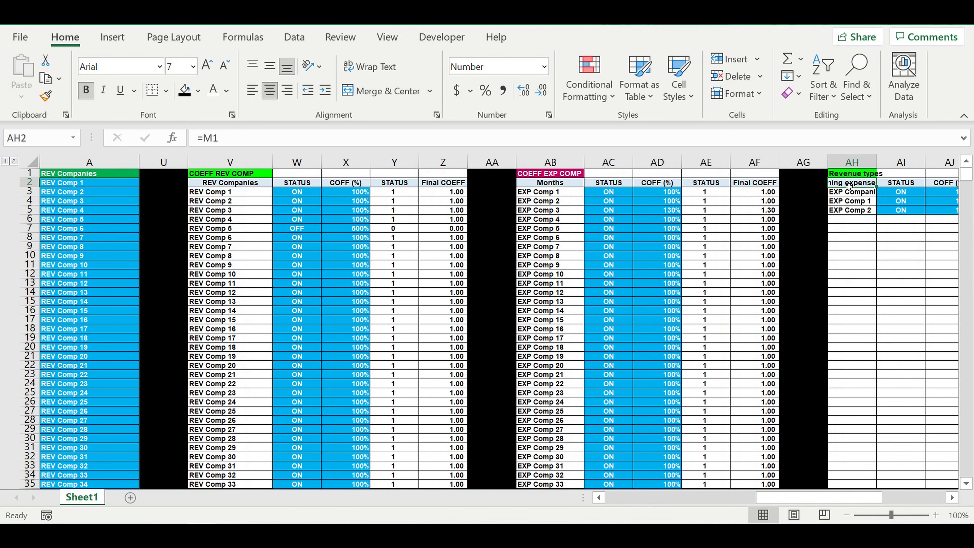
pyautogui.write('=')
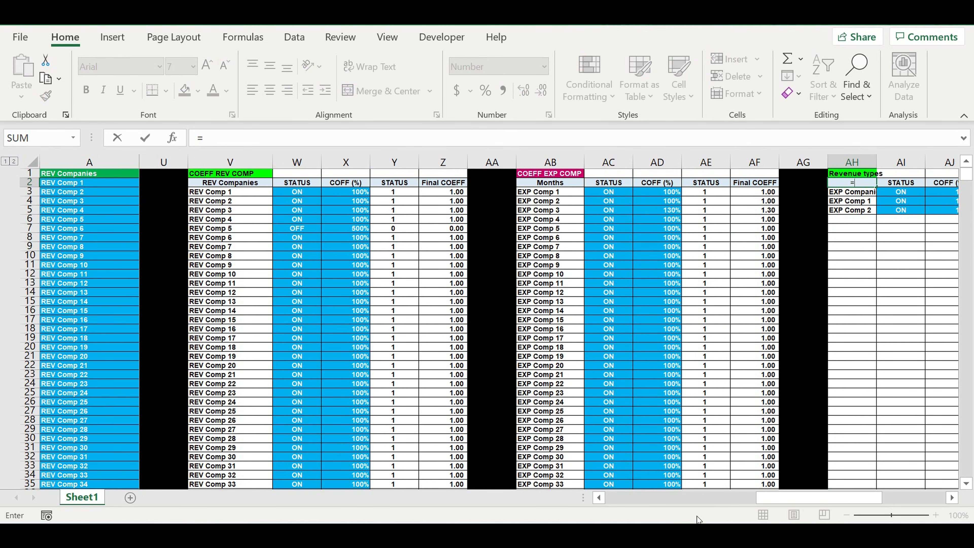
pyautogui.moveTo(773, 499); pyautogui.dragTo(391, 484)
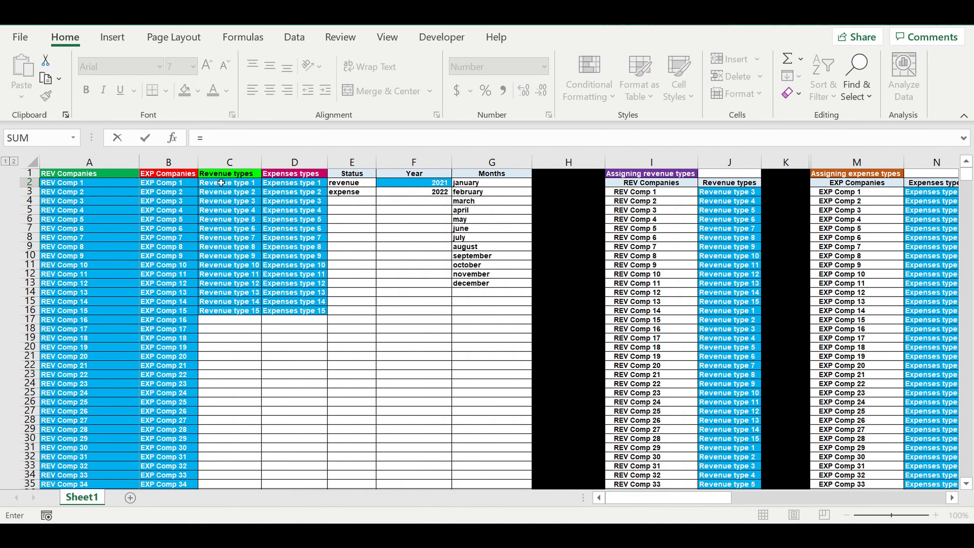
pyautogui.click(231, 176)
pyautogui.press('Return')
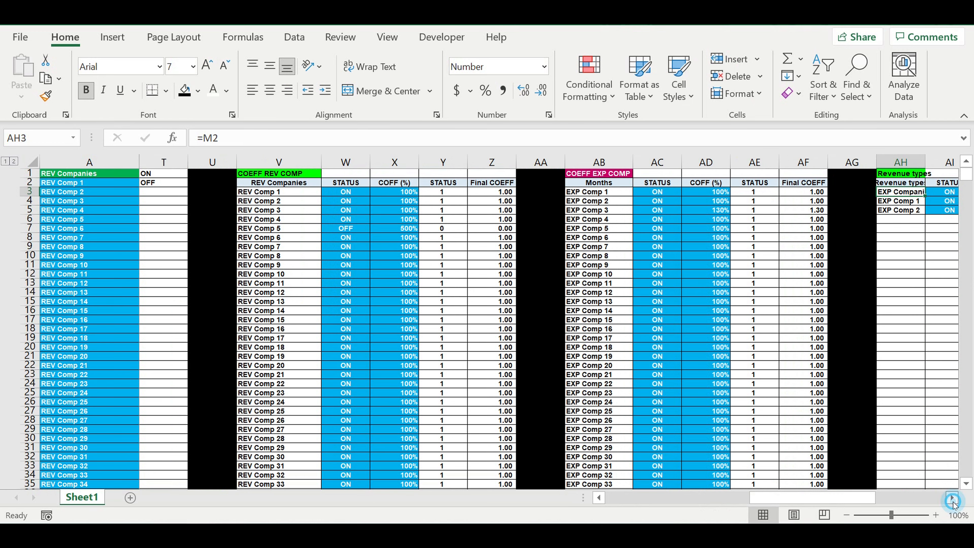
# Step: Replace the content of AH1 with the heading COEFF REV TYPES and fit column AH to its contents
pyautogui.hscroll(6, 946, 499)
pyautogui.hscroll(1, 942, 453)
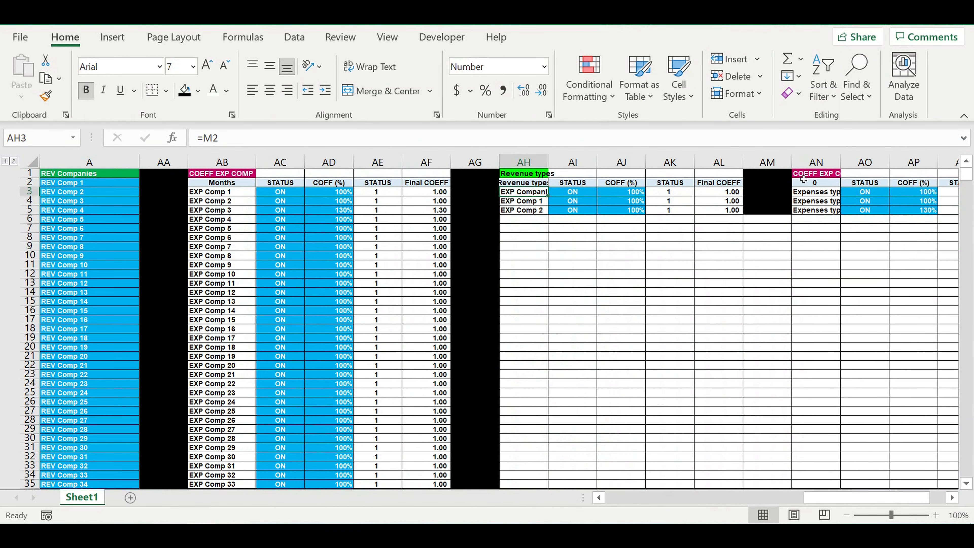
pyautogui.click(805, 174)
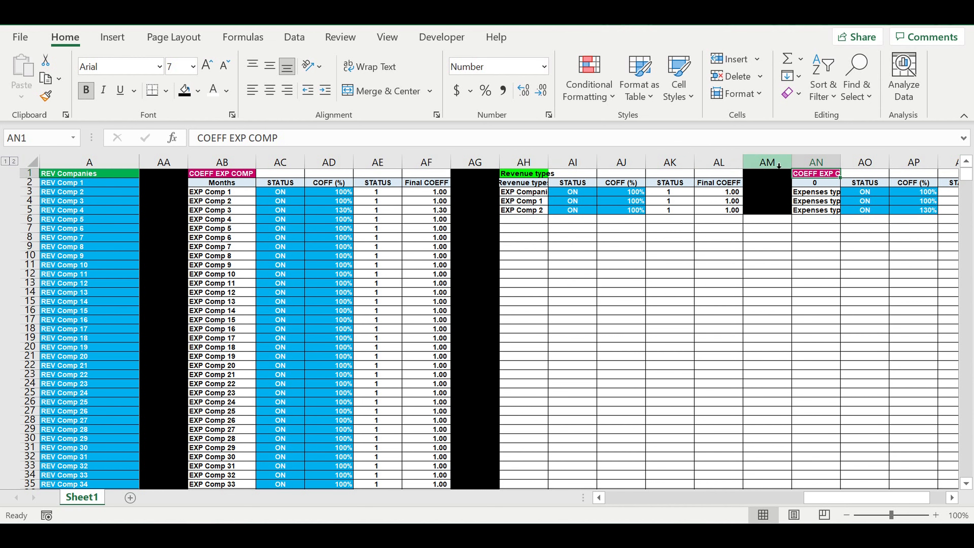
pyautogui.click(533, 177)
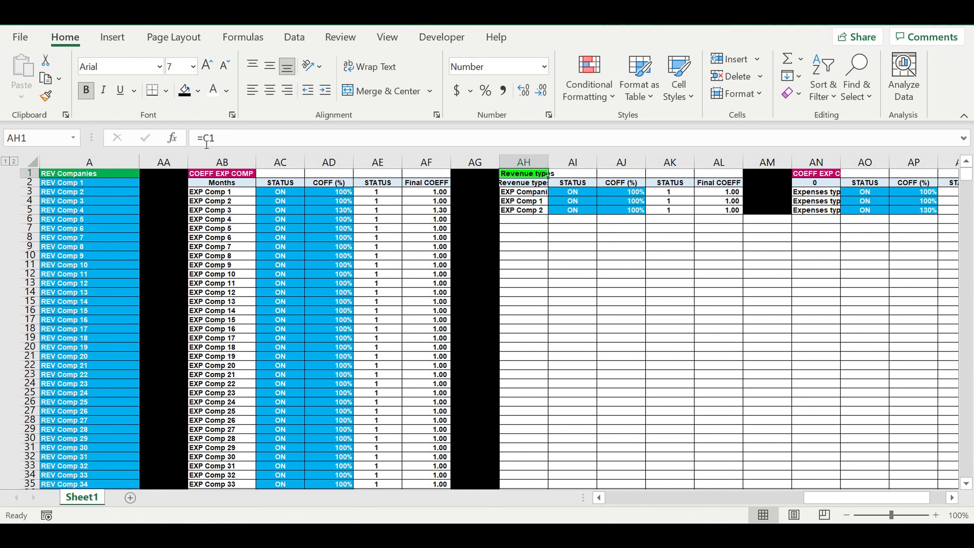
pyautogui.click(171, 138)
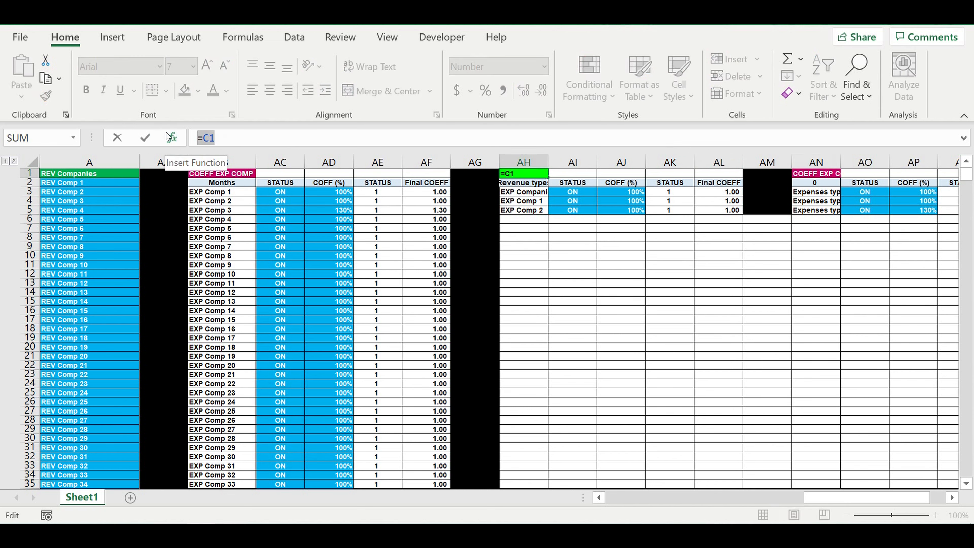
pyautogui.write('COE')
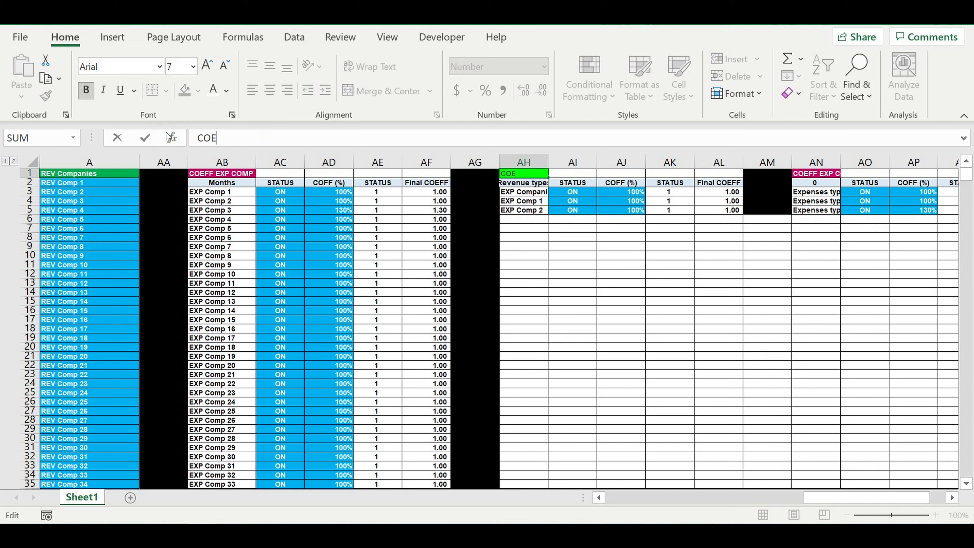
pyautogui.write('FF REV TYPES')
pyautogui.press('Return')
pyautogui.click(626, 325)
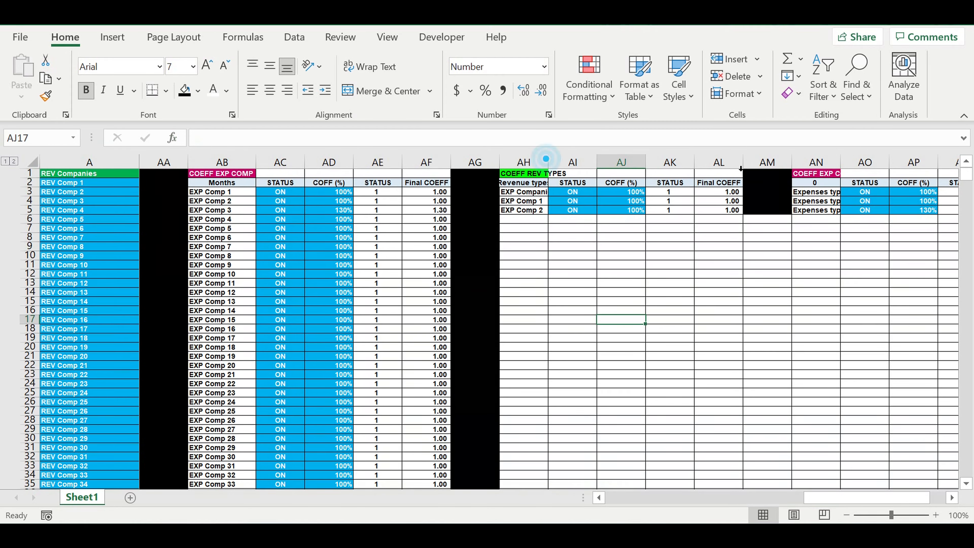
pyautogui.doubleClick(549, 160)
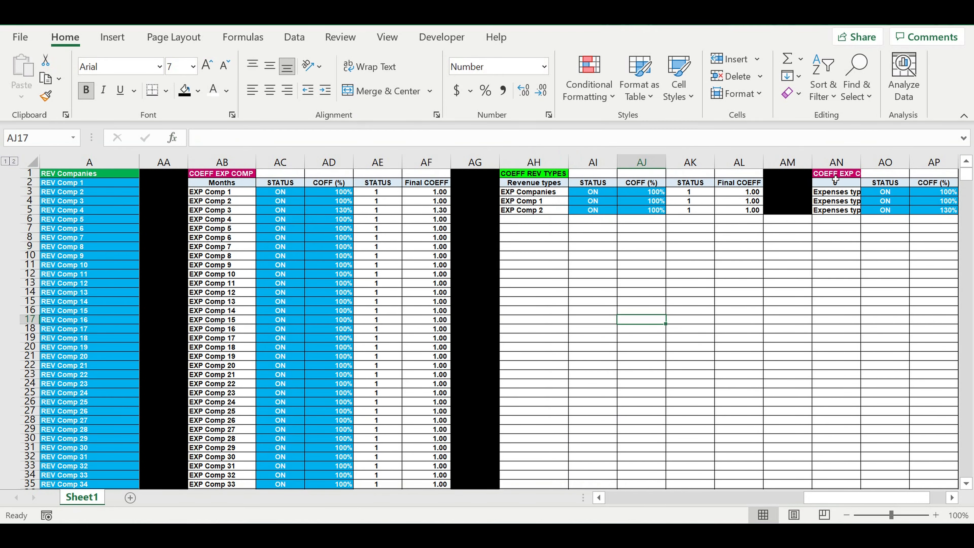
# Step: Change the heading in AN1 to COEFF EXP TYPES and widen column AN so the full text fits
pyautogui.click(834, 175)
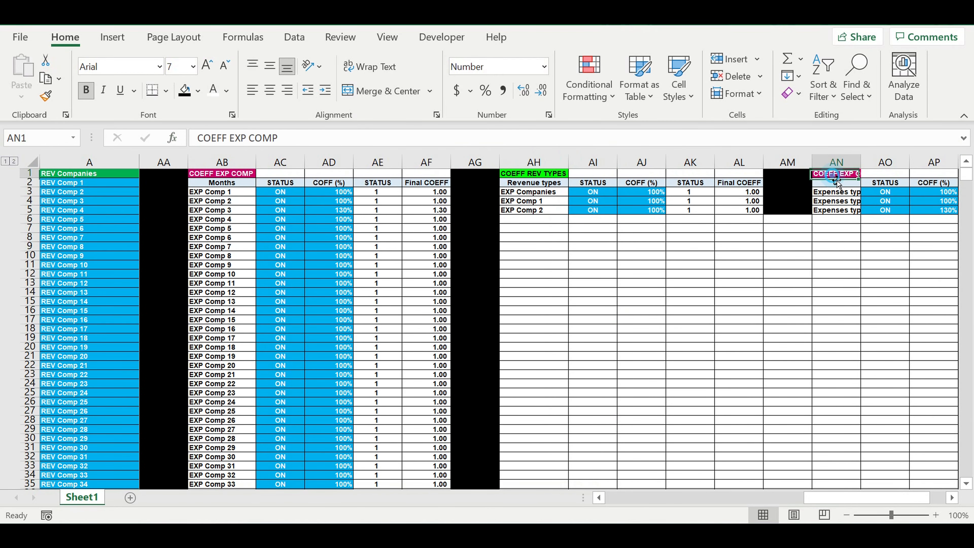
pyautogui.doubleClick(254, 138)
pyautogui.write('TYPES')
pyautogui.press('Return')
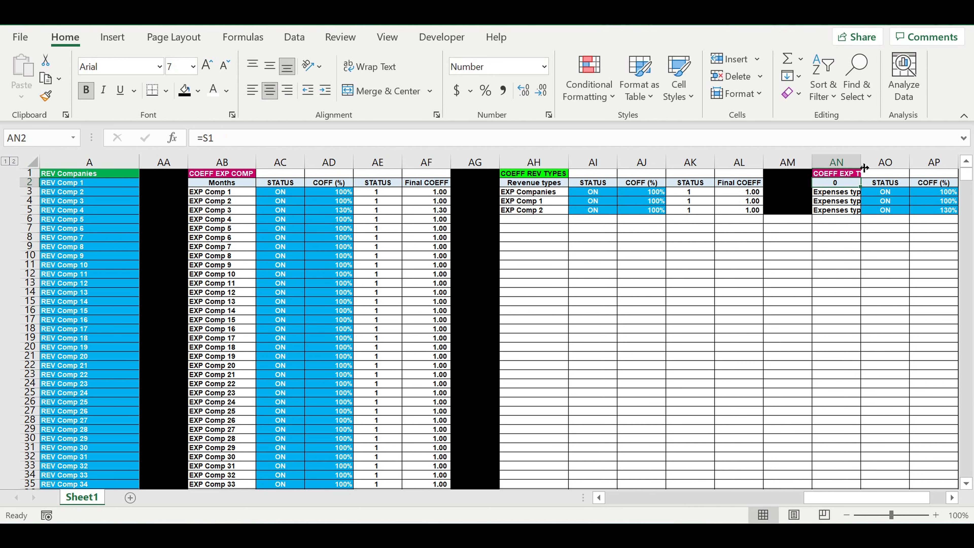
pyautogui.moveTo(864, 170); pyautogui.dragTo(884, 170)
pyautogui.click(644, 273)
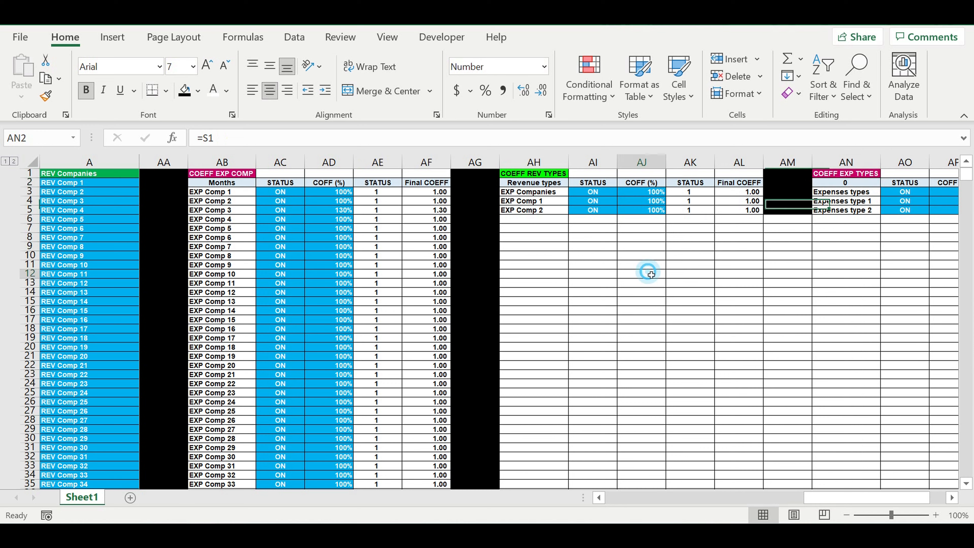
# Step: Link the column header in AN2 to the Expenses types heading with =D1
pyautogui.click(866, 185)
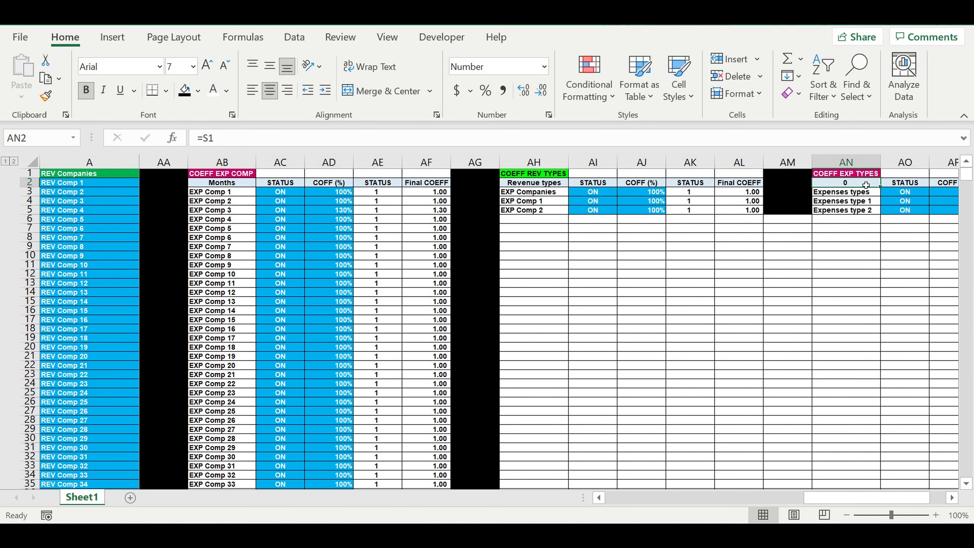
pyautogui.write('=')
pyautogui.moveTo(825, 498); pyautogui.dragTo(617, 500)
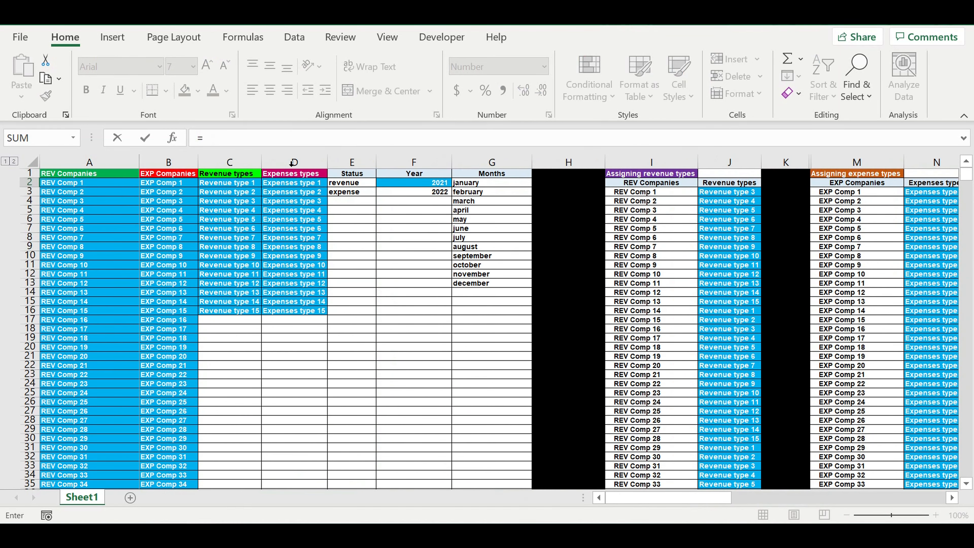
pyautogui.click(293, 174)
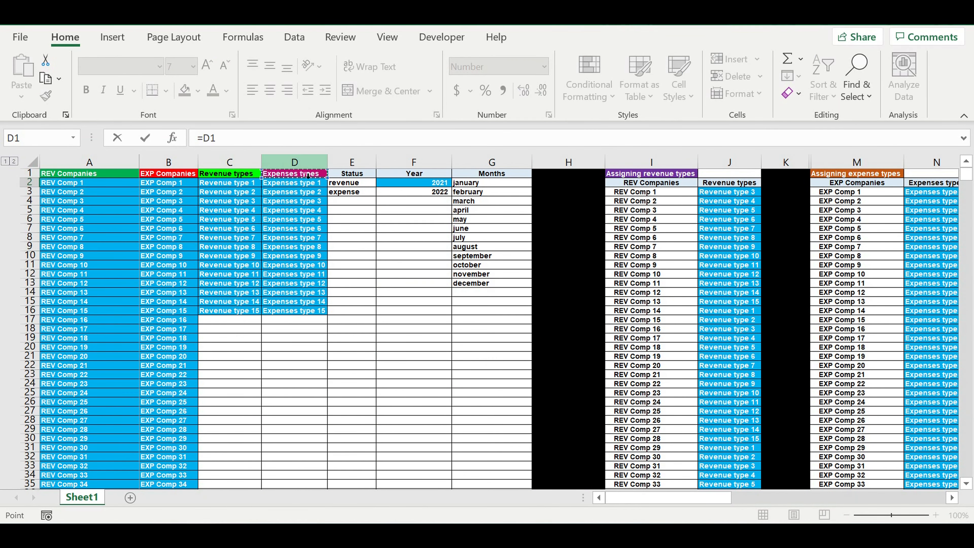
pyautogui.press('Return')
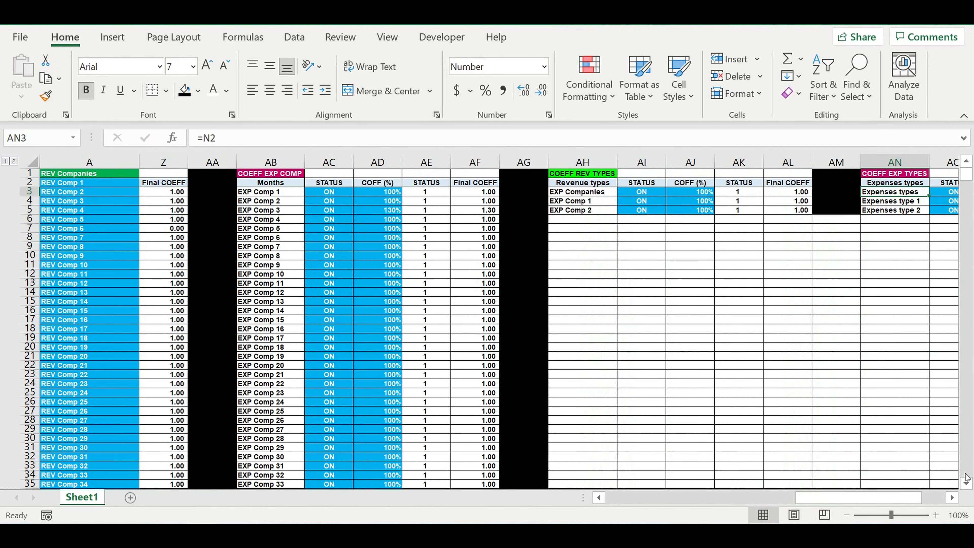
# Step: Link the first entry of the COEFF REV TYPES table, AH3, to Revenue type 1 in C2
pyautogui.click(951, 497)
pyautogui.click(952, 498)
pyautogui.click(952, 498)
pyautogui.click(952, 498)
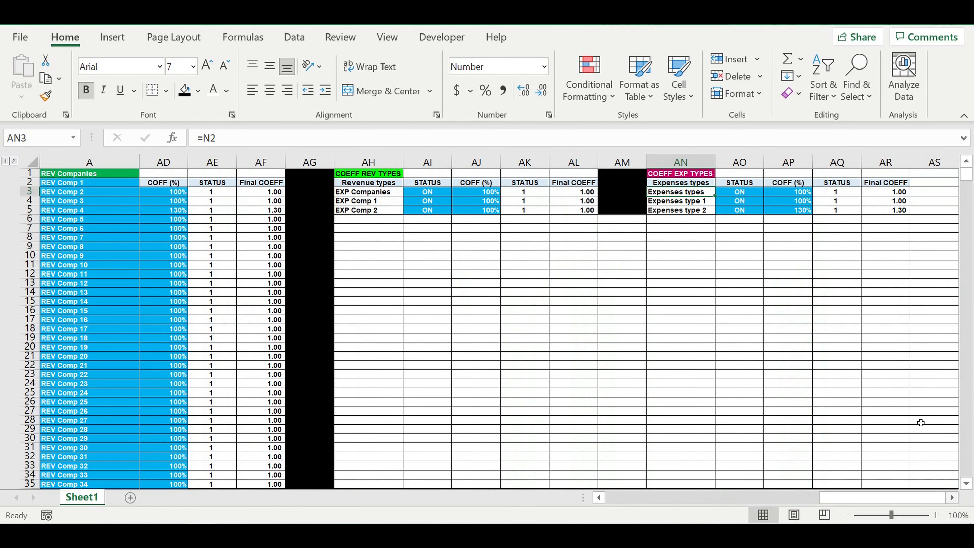
pyautogui.click(457, 244)
pyautogui.click(368, 192)
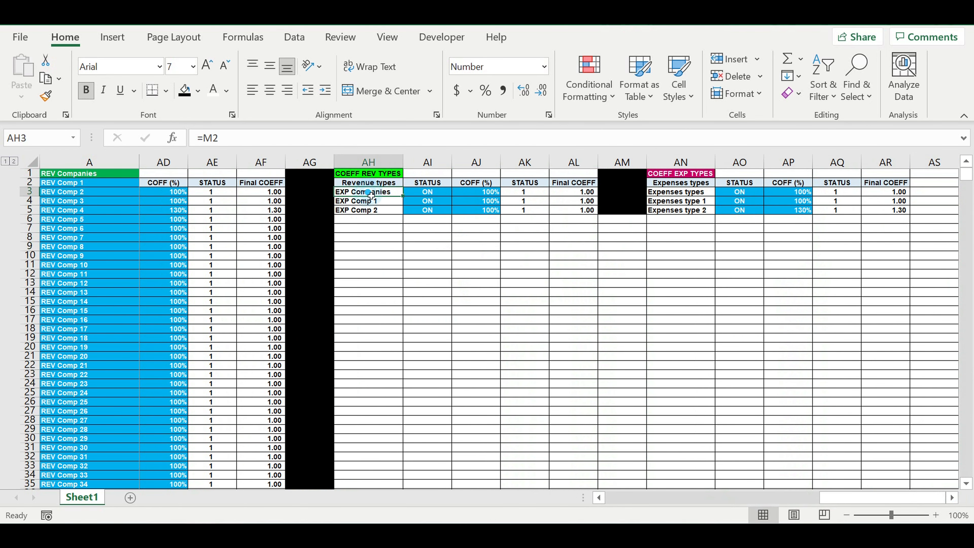
pyautogui.write('=')
pyautogui.moveTo(825, 498); pyautogui.dragTo(537, 499)
pyautogui.click(224, 184)
pyautogui.press('Return')
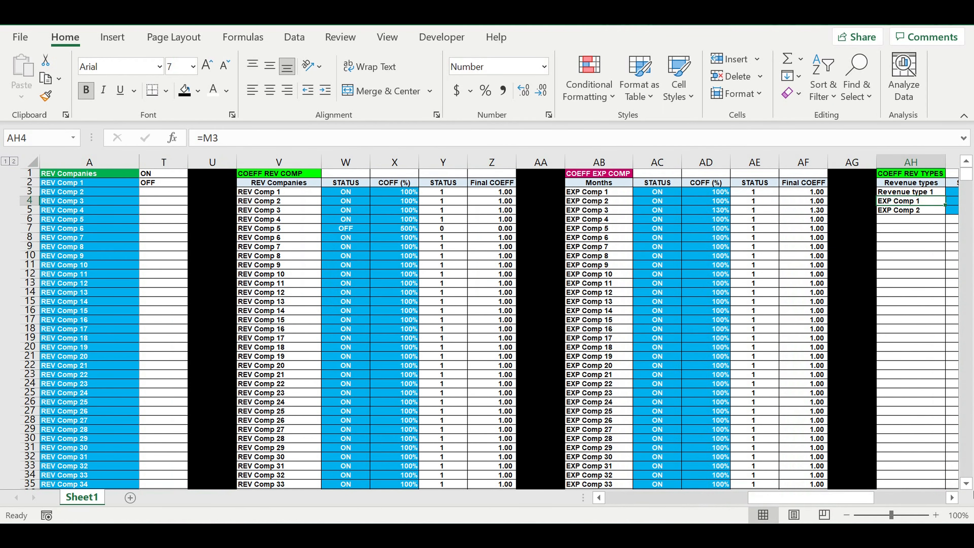
pyautogui.click(952, 497)
pyautogui.click(952, 497)
pyautogui.click(952, 497)
pyautogui.click(951, 496)
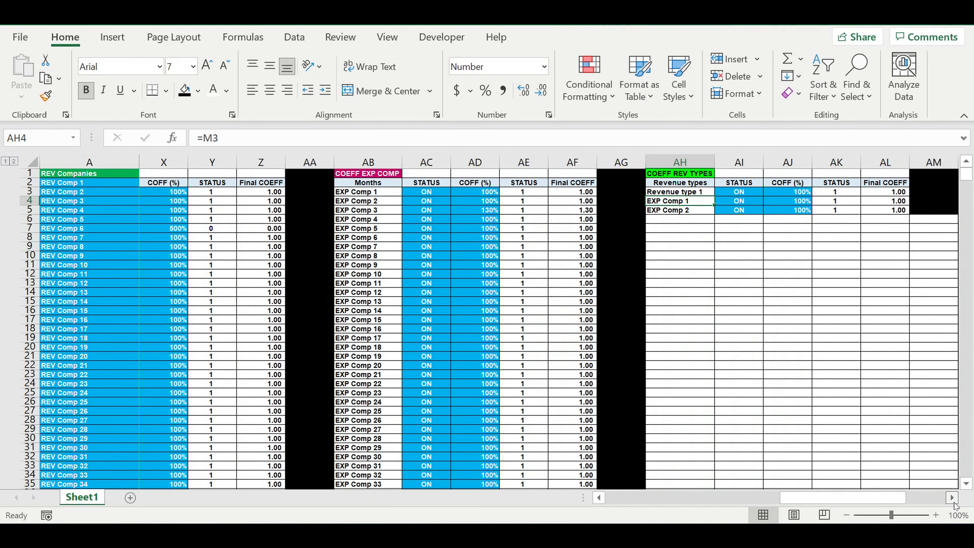
# Step: Link the first entry of the COEFF EXP TYPES table, AN3, to Expenses type 1 with =D2
pyautogui.click(952, 498)
pyautogui.click(952, 498)
pyautogui.click(880, 194)
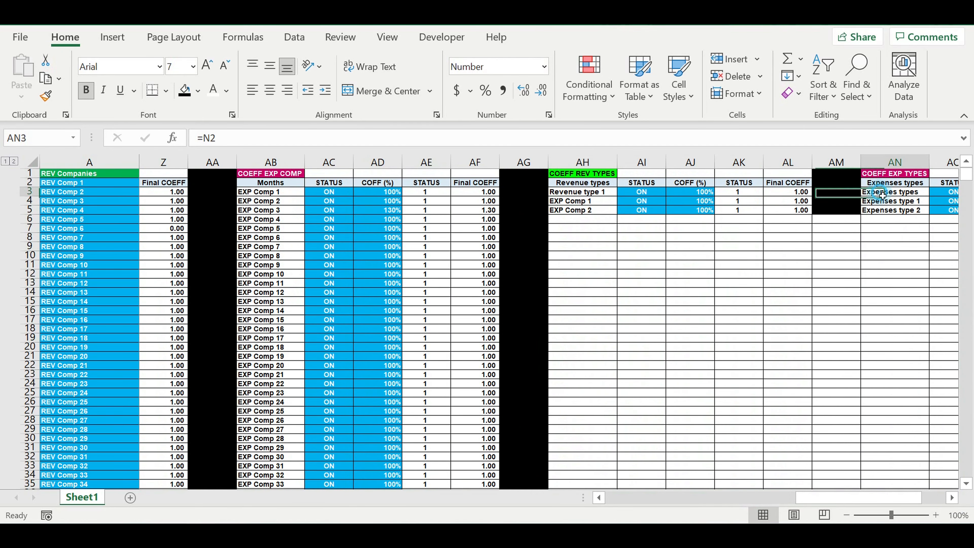
pyautogui.write('=')
pyautogui.moveTo(824, 495); pyautogui.dragTo(468, 498)
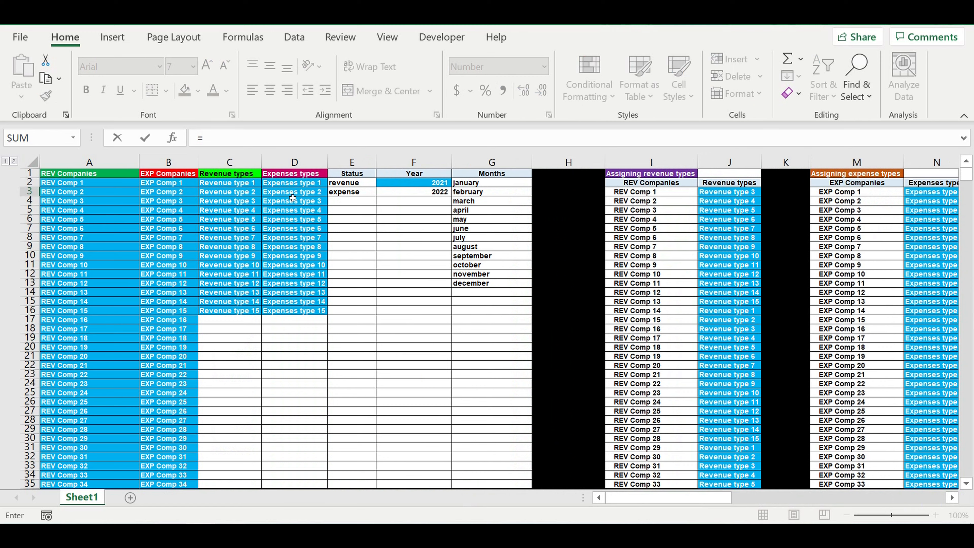
pyautogui.click(282, 187)
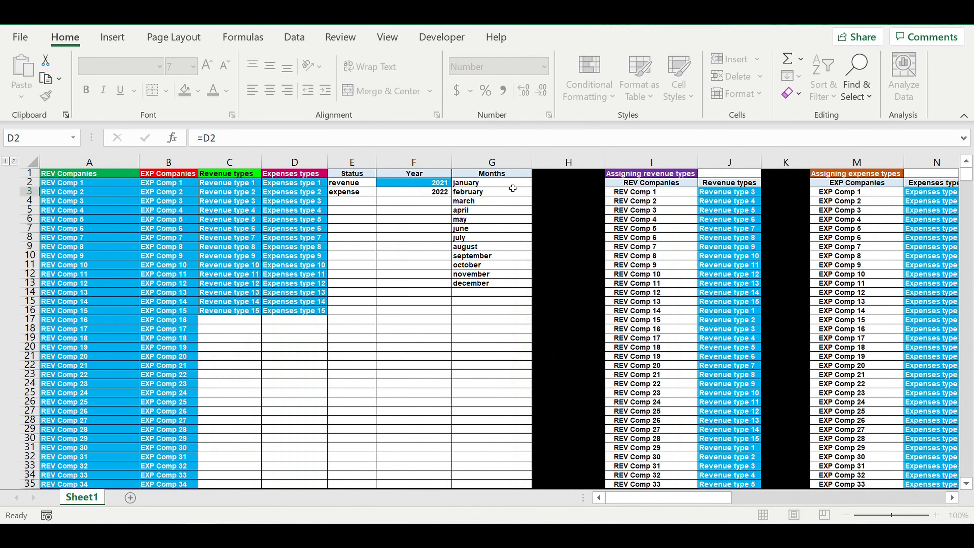
pyautogui.press('Return')
# Step: Fill the revenue type names from AH3 down to Revenue type 15 in AH17 and clear the surplus zero cells below
pyautogui.click(587, 191)
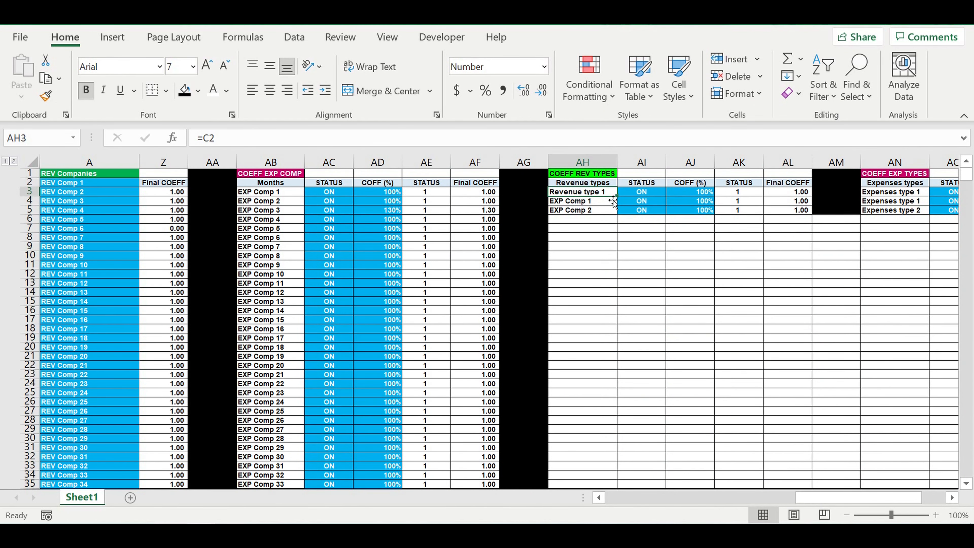
pyautogui.moveTo(616, 196); pyautogui.dragTo(615, 347)
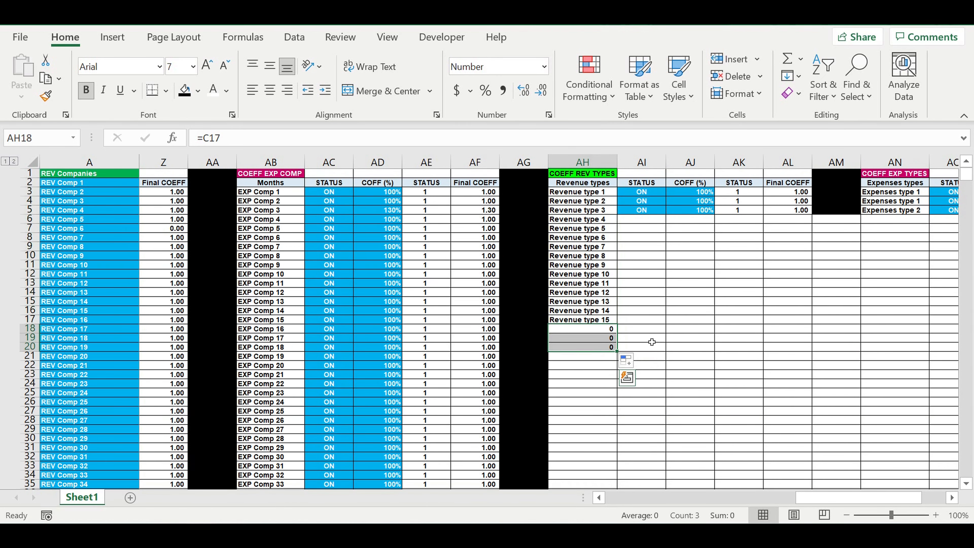
pyautogui.press('Delete')
# Step: Extend columns AI to AL of the COEFF REV TYPES table down to row 17, with COFF (%) at 100% in every row
pyautogui.moveTo(640, 200); pyautogui.dragTo(786, 324)
pyautogui.click(699, 193)
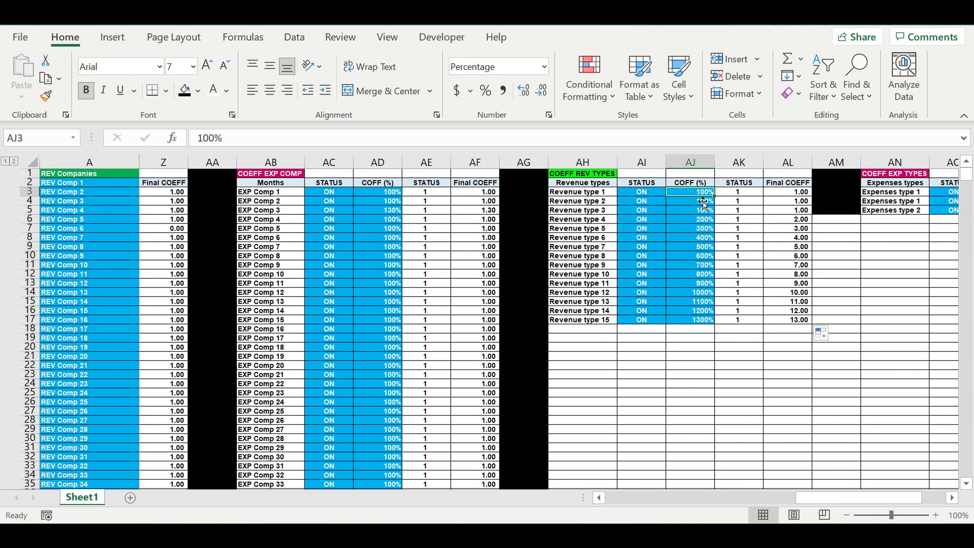
pyautogui.moveTo(714, 195); pyautogui.dragTo(707, 325)
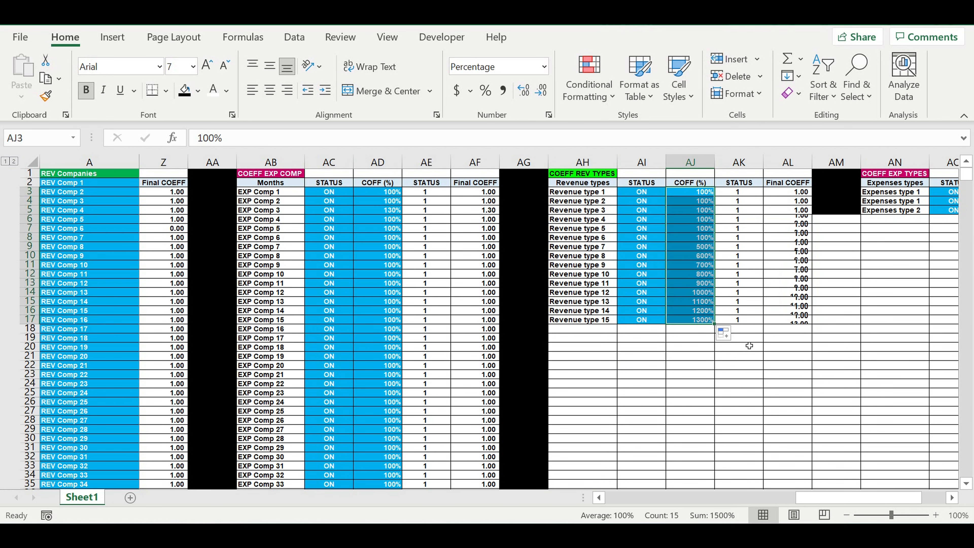
pyautogui.click(750, 358)
# Step: Extend the black divider in column AM down to row 17 between the two type coefficient tables
pyautogui.moveTo(923, 500); pyautogui.dragTo(936, 499)
pyautogui.click(670, 210)
pyautogui.moveTo(695, 213); pyautogui.dragTo(702, 325)
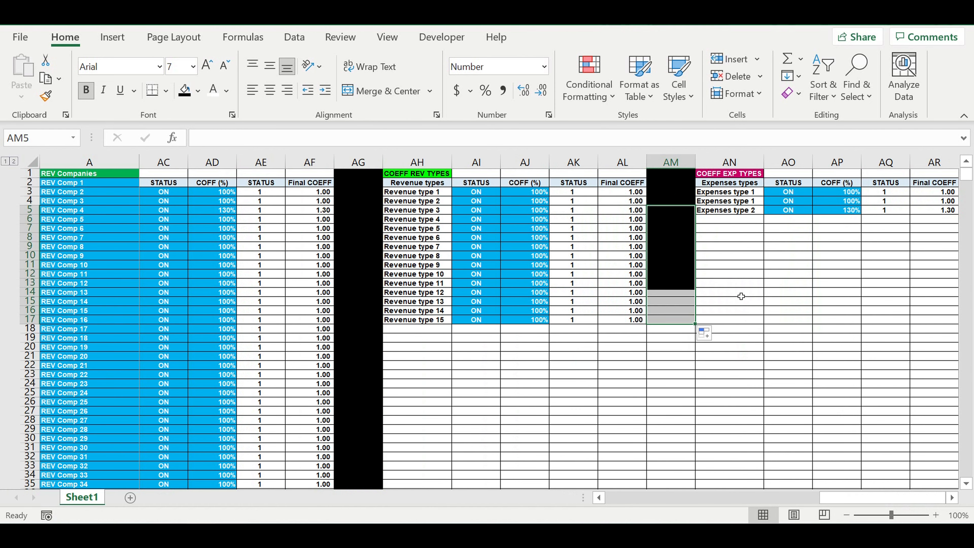
# Step: Extend the COEFF EXP TYPES table AN:AR down to row 17 for Expenses types 1 to 15, with COFF (%) at 100% in every row
pyautogui.click(952, 497)
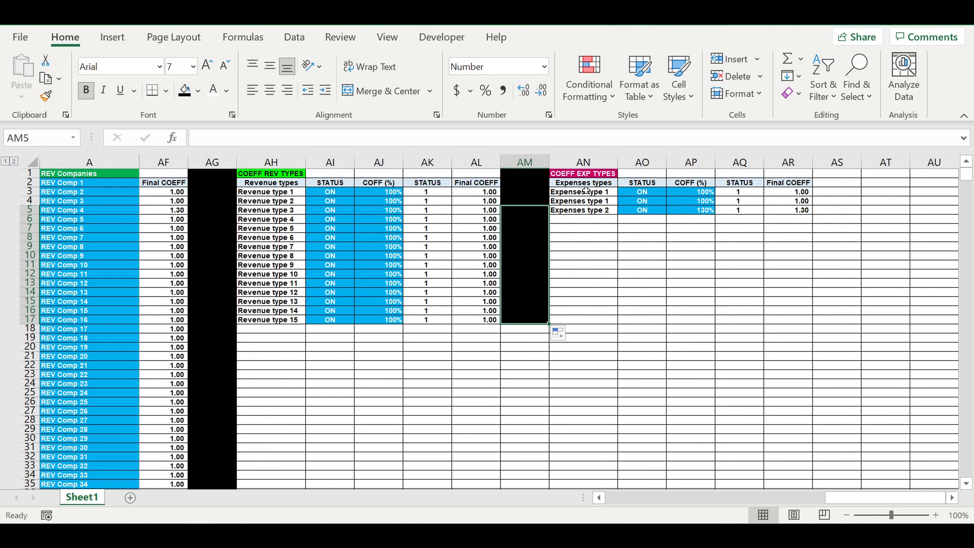
pyautogui.moveTo(582, 191); pyautogui.dragTo(782, 322)
pyautogui.click(763, 347)
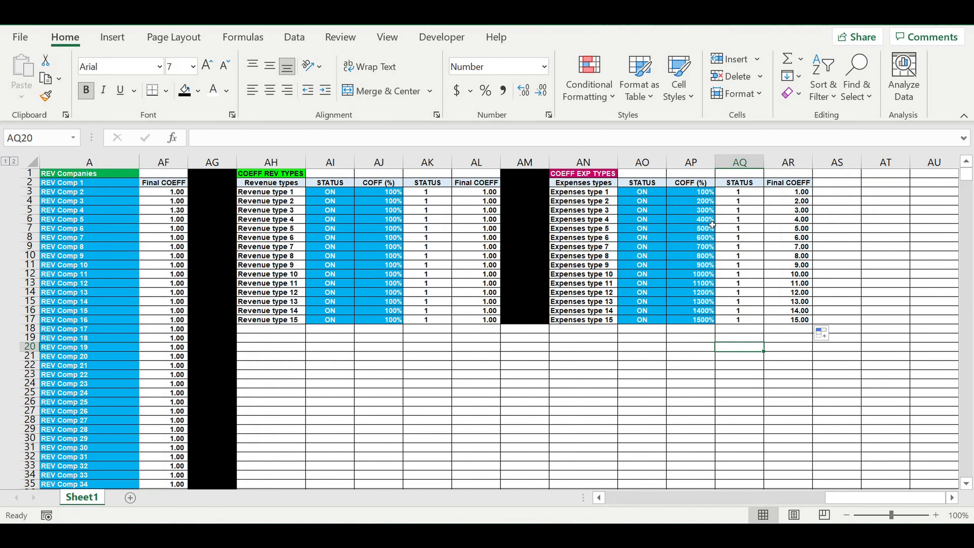
pyautogui.click(706, 193)
pyautogui.moveTo(715, 196); pyautogui.dragTo(714, 326)
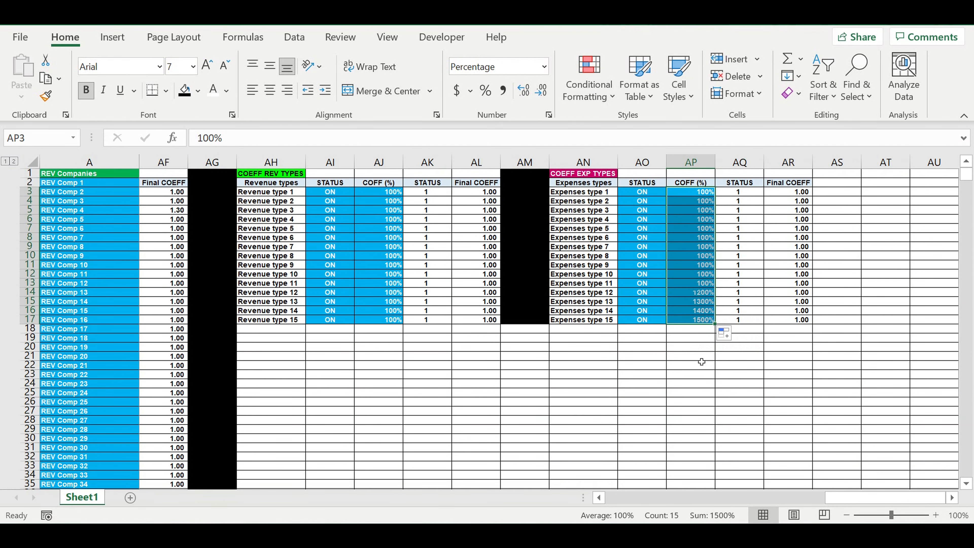
pyautogui.click(701, 360)
# Step: Extend the black fill of AG18 across row 18 to AR18 as a border under both type coefficient tables
pyautogui.click(209, 330)
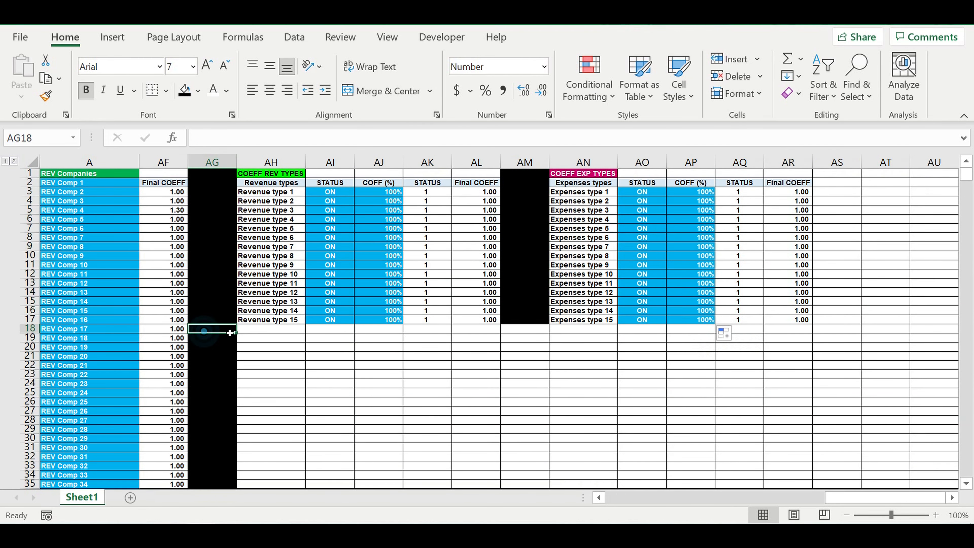
pyautogui.moveTo(237, 336); pyautogui.dragTo(800, 332)
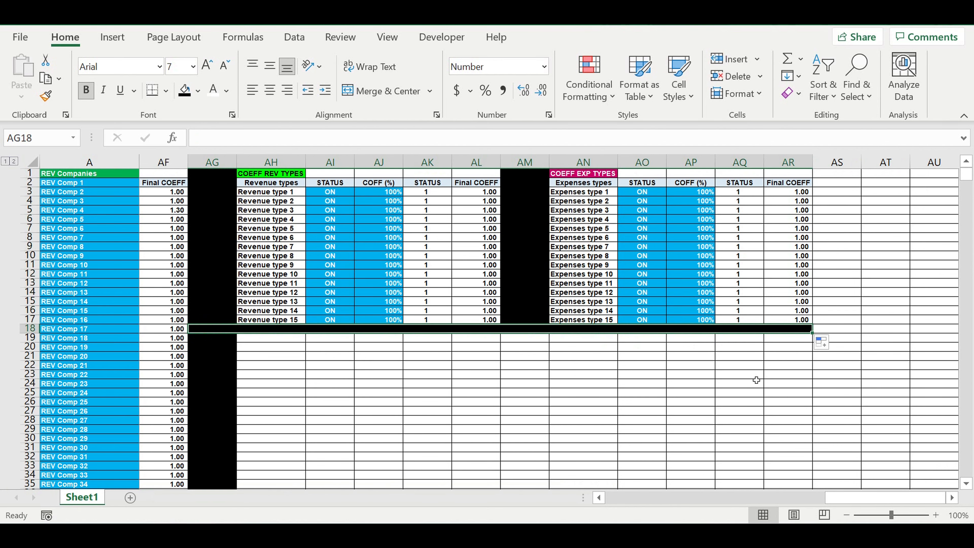
pyautogui.click(753, 376)
pyautogui.click(614, 385)
pyautogui.click(580, 391)
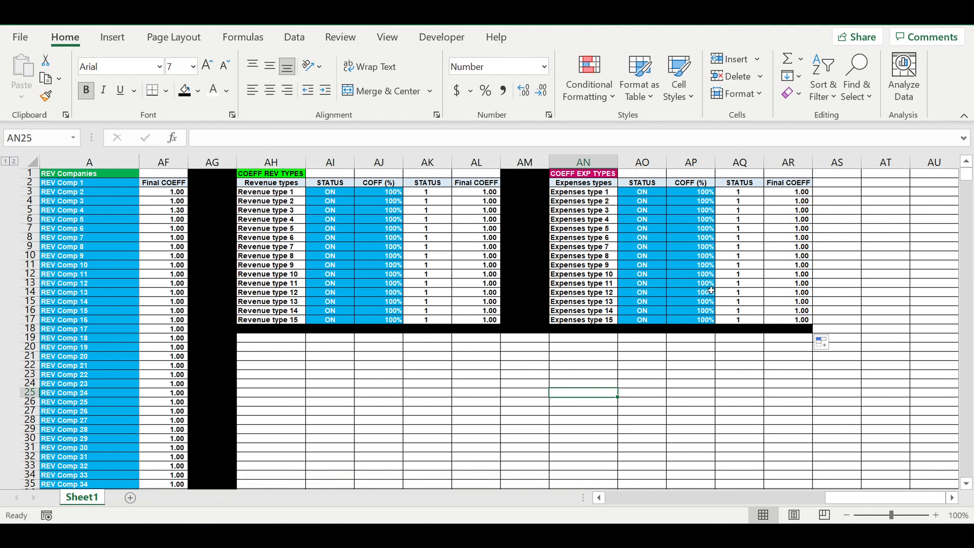
pyautogui.click(740, 375)
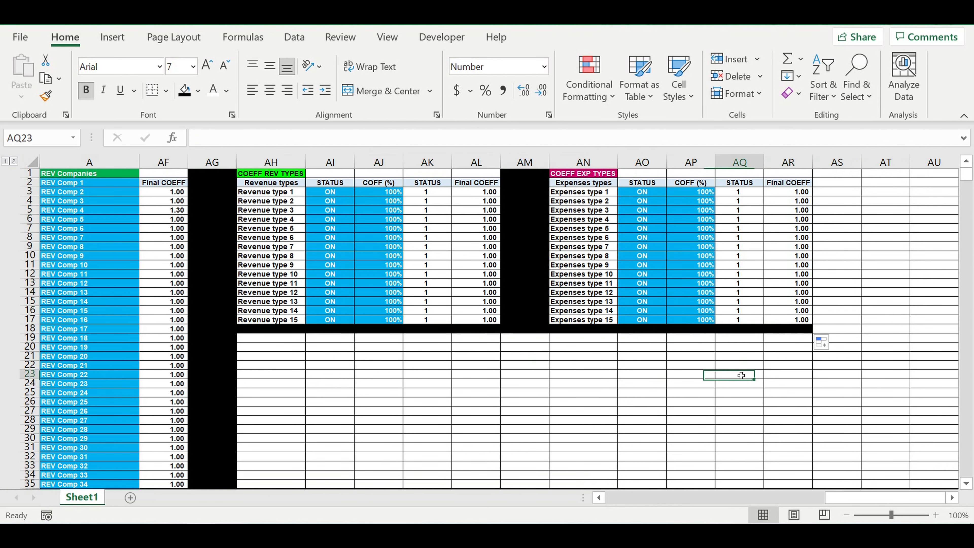
# Step: Copy the CO COEFF header in O10117 of the Transactions by revenue table across to P10117 and Q10117
pyautogui.click(473, 192)
pyautogui.moveTo(877, 505); pyautogui.dragTo(524, 504)
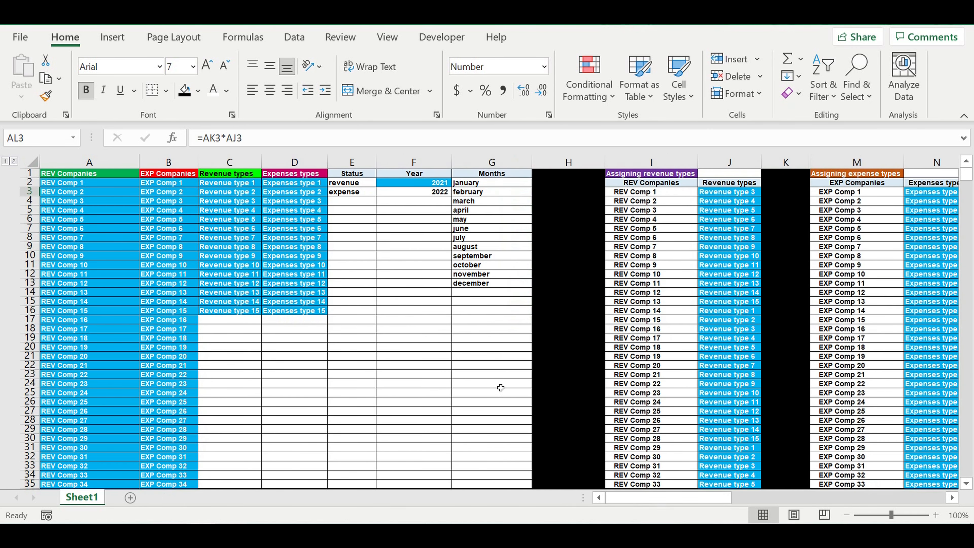
pyautogui.scroll(-1, 502, 376)
pyautogui.scroll(-20, 503, 374)
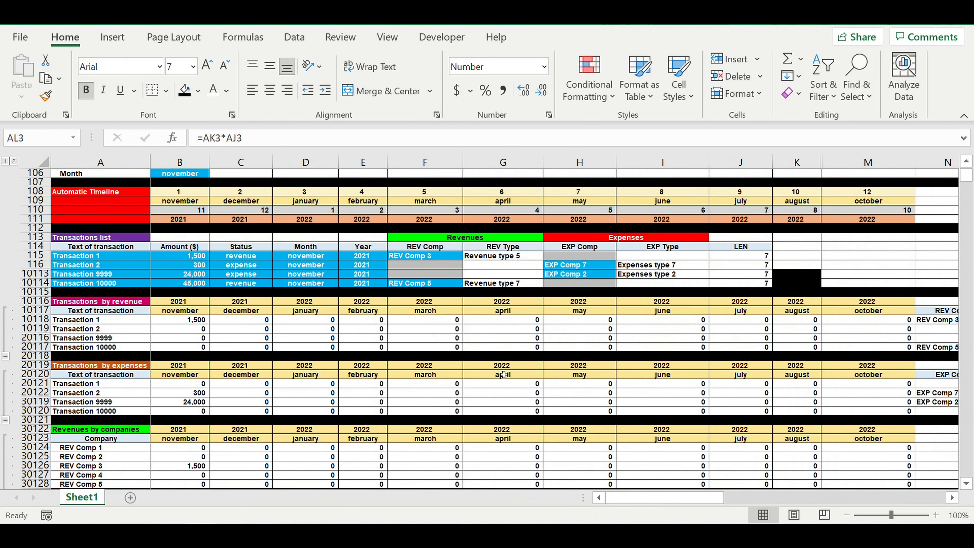
pyautogui.scroll(-1, 504, 374)
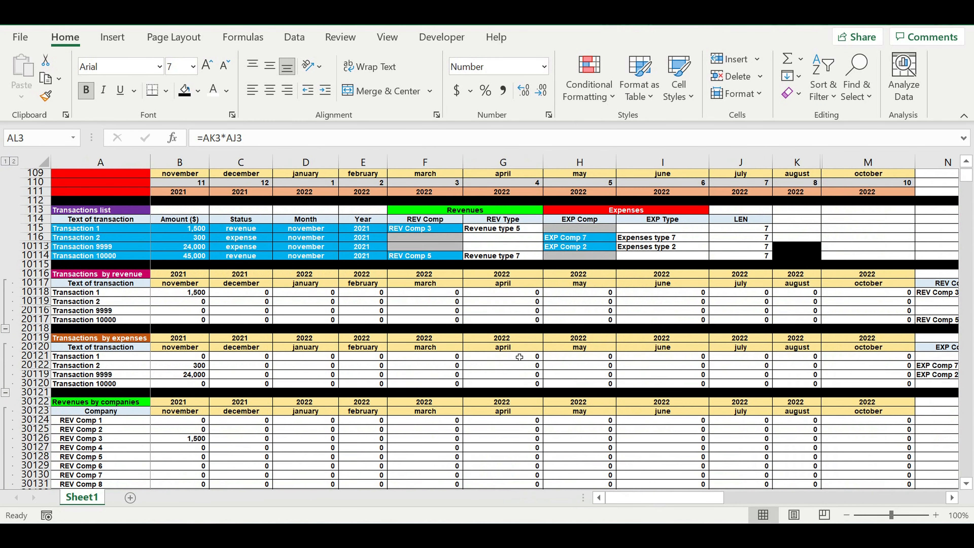
pyautogui.click(952, 497)
pyautogui.click(952, 498)
pyautogui.click(952, 497)
pyautogui.click(952, 497)
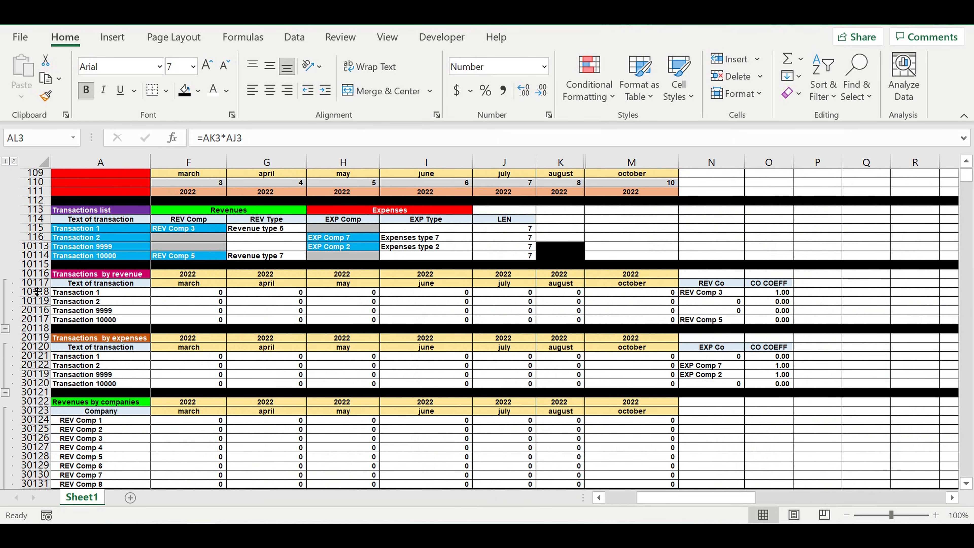
pyautogui.click(90, 275)
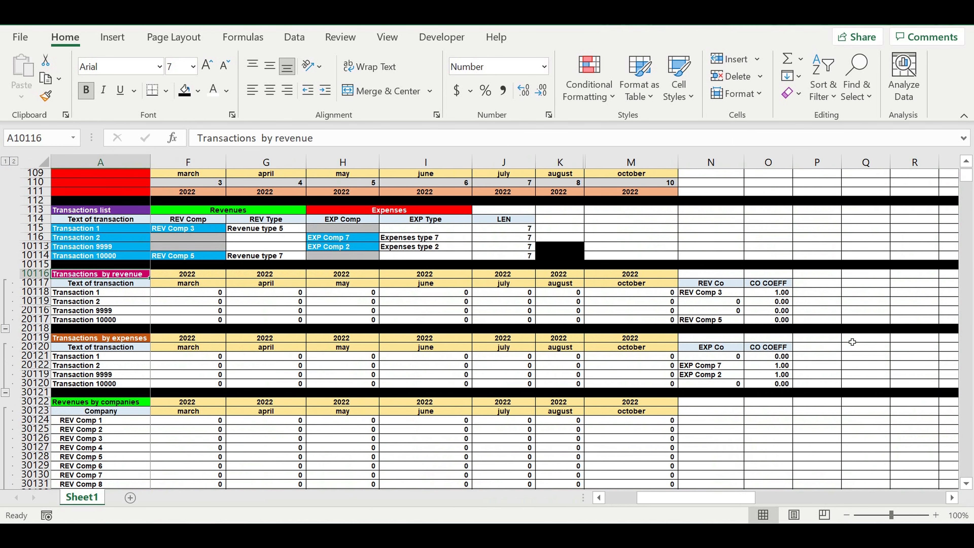
pyautogui.click(952, 498)
pyautogui.click(952, 497)
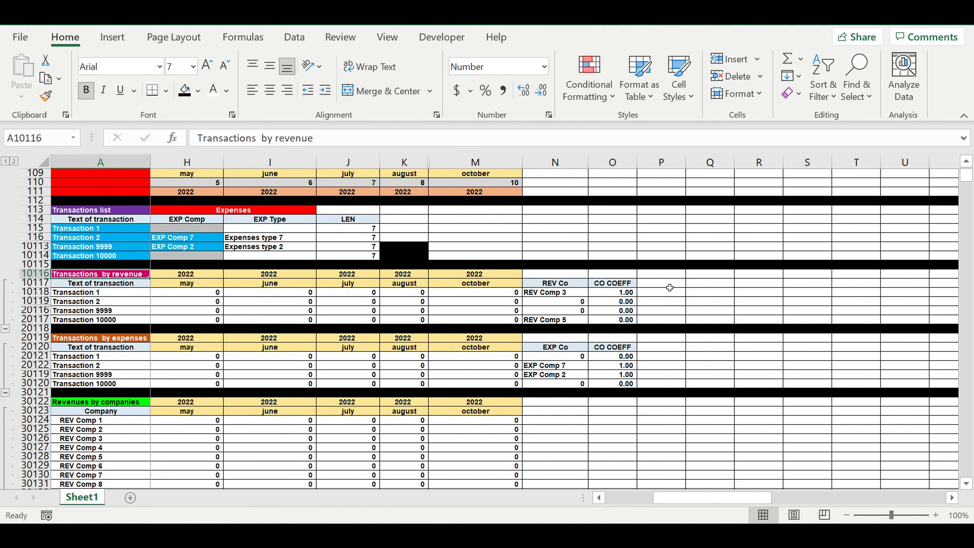
pyautogui.click(625, 283)
pyautogui.moveTo(644, 292); pyautogui.dragTo(725, 296)
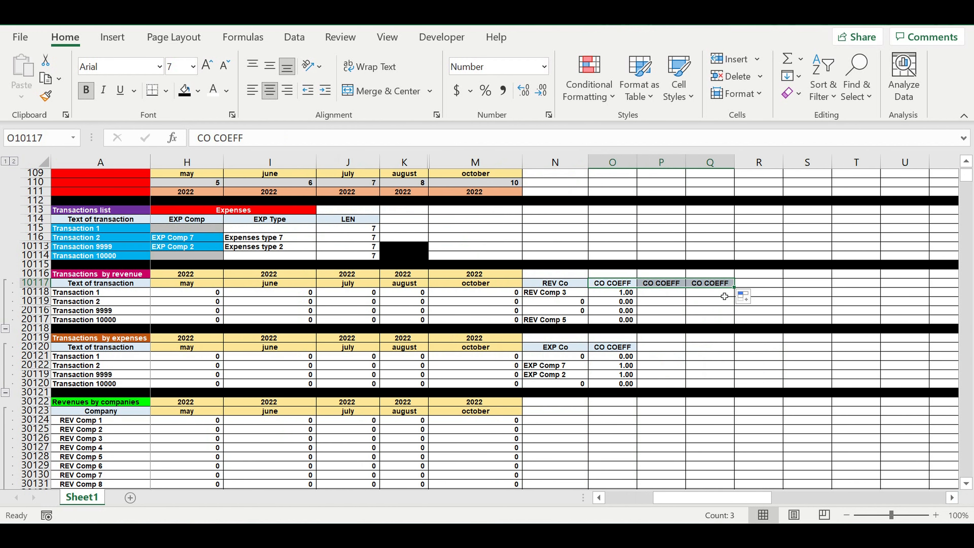
pyautogui.click(805, 284)
# Step: Rename the copied header in P10117 as REV TYPE and the one in Q10117 as REV COEFF
pyautogui.click(658, 283)
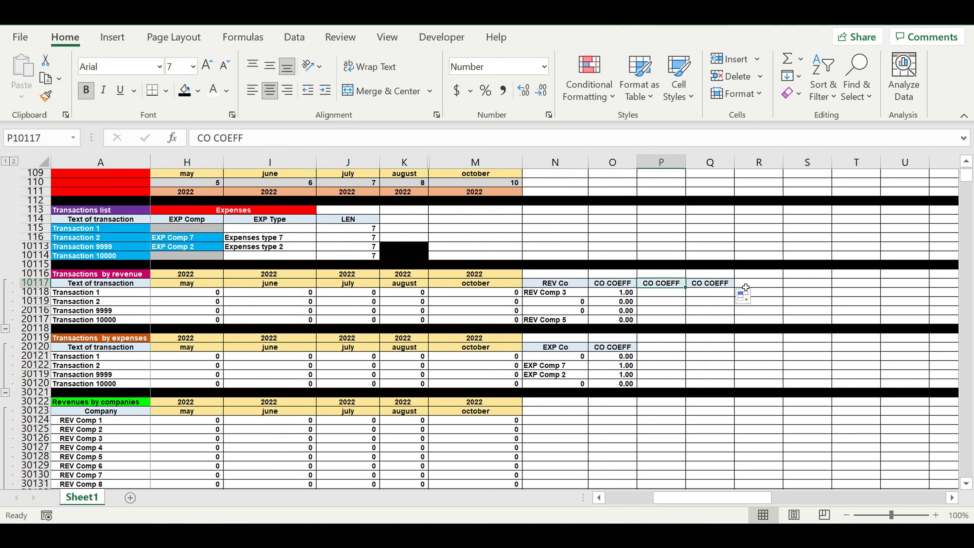
pyautogui.write('REV')
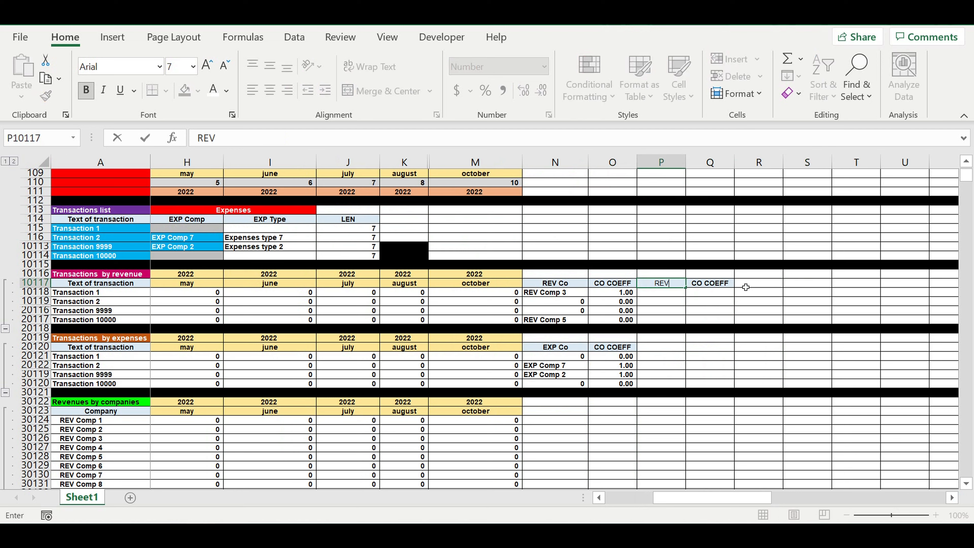
pyautogui.write(' TYPE')
pyautogui.click(700, 311)
pyautogui.click(715, 286)
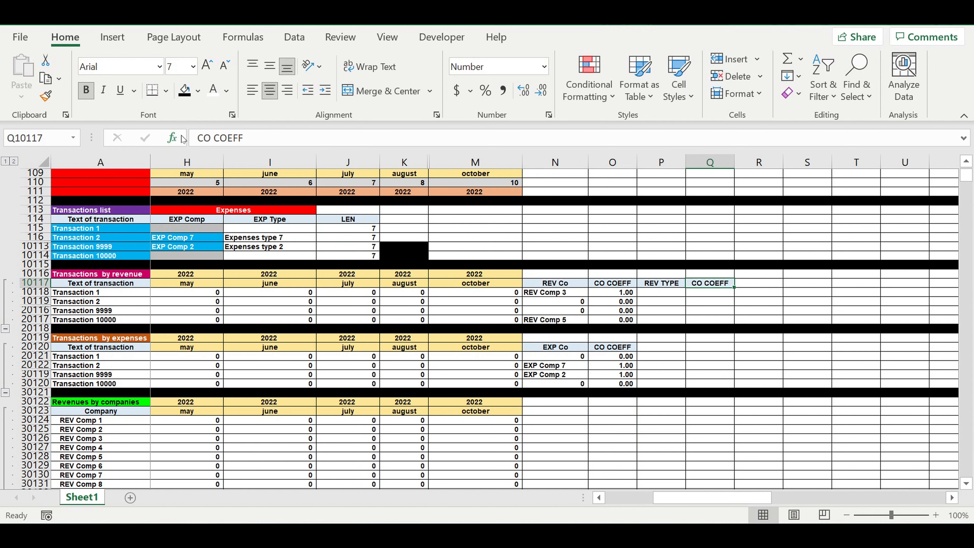
pyautogui.doubleClick(205, 139)
pyautogui.write('REV')
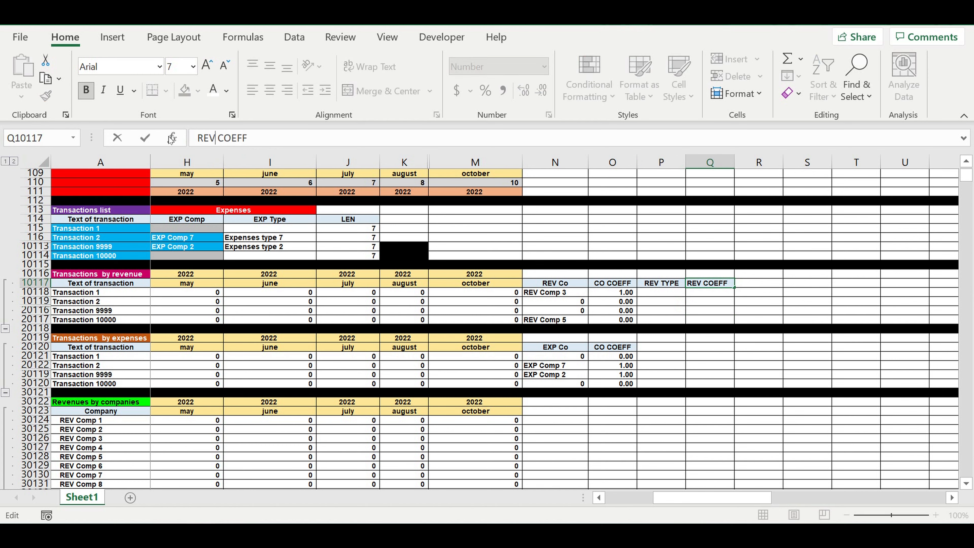
pyautogui.press('Return')
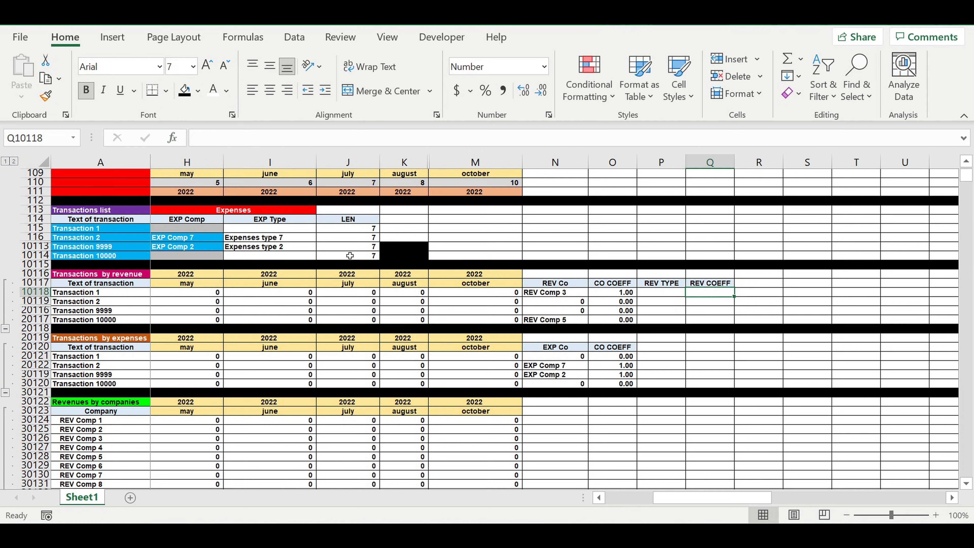
# Step: Link the REV TYPE cell of Transaction 1, P10118, to its revenue type in the Transactions list with =G115
pyautogui.press('Left')
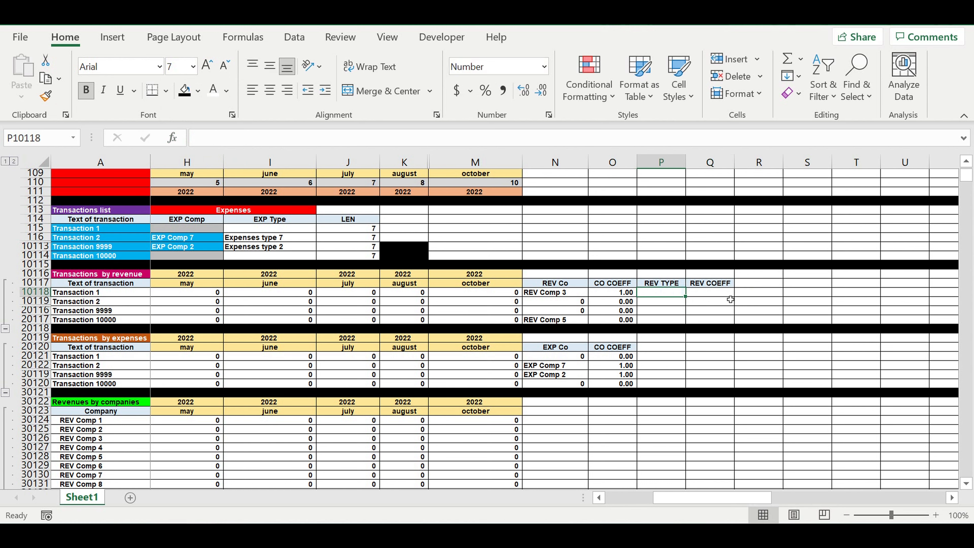
pyautogui.write('=')
pyautogui.moveTo(655, 497); pyautogui.dragTo(466, 499)
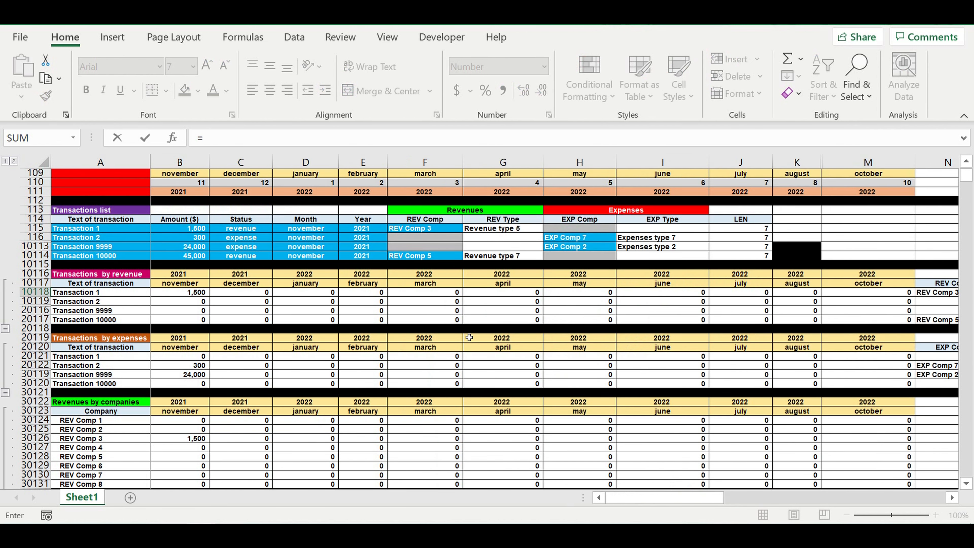
pyautogui.click(483, 230)
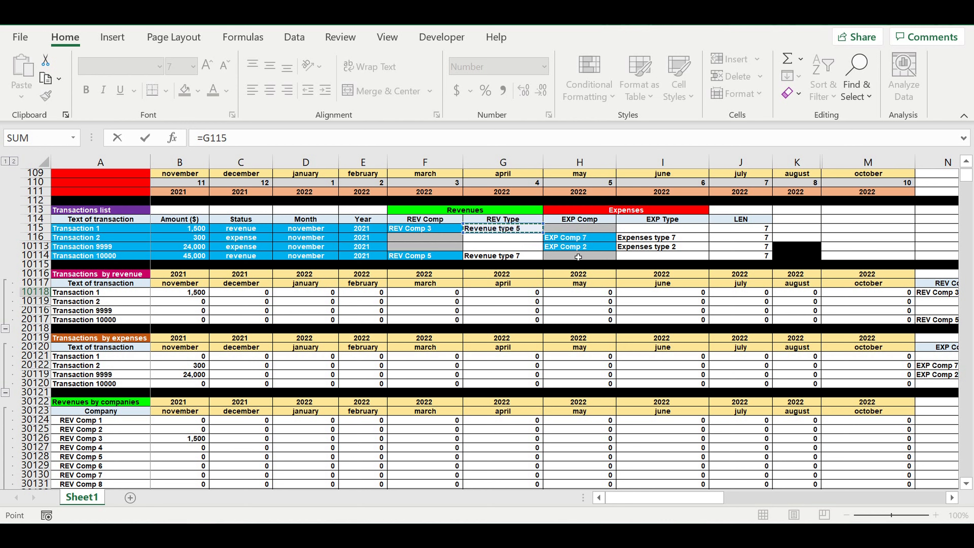
pyautogui.press('Escape')
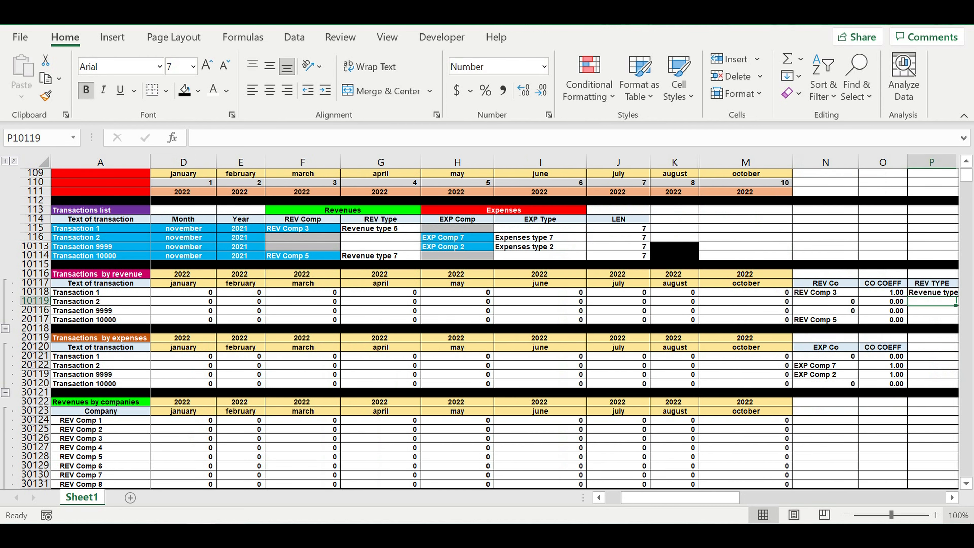
# Step: Fill the REV TYPE formula from P10118 down to Transaction 10000 in row 20117
pyautogui.click(951, 497)
pyautogui.click(952, 497)
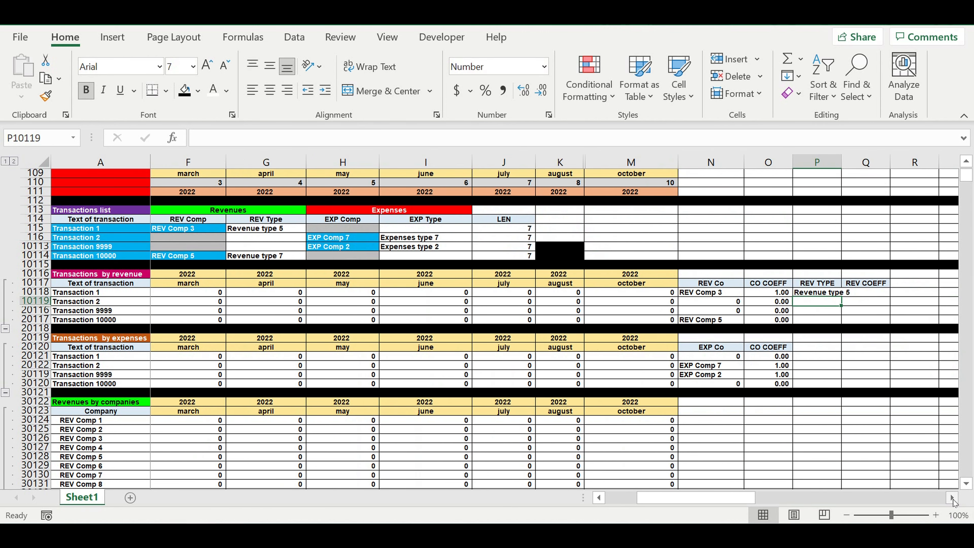
pyautogui.click(952, 497)
pyautogui.click(793, 293)
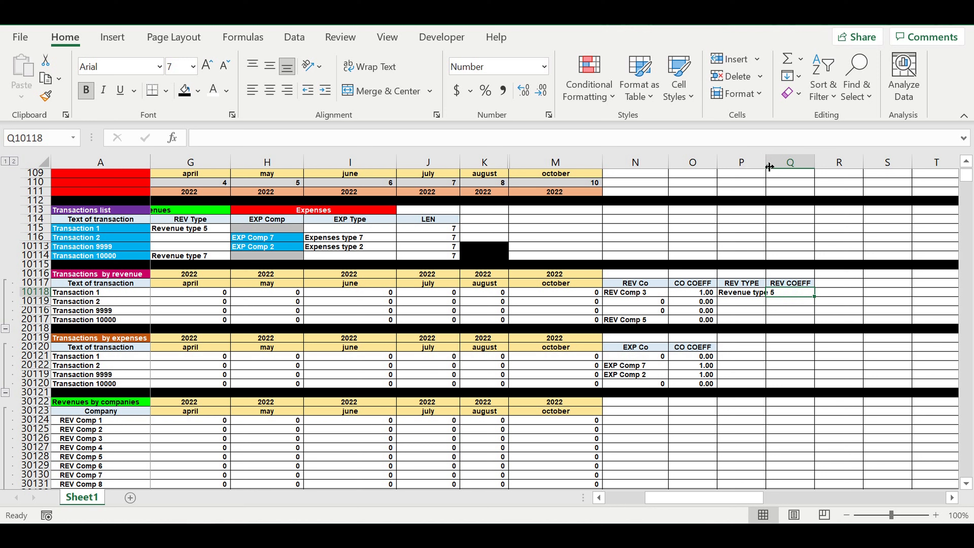
pyautogui.click(742, 293)
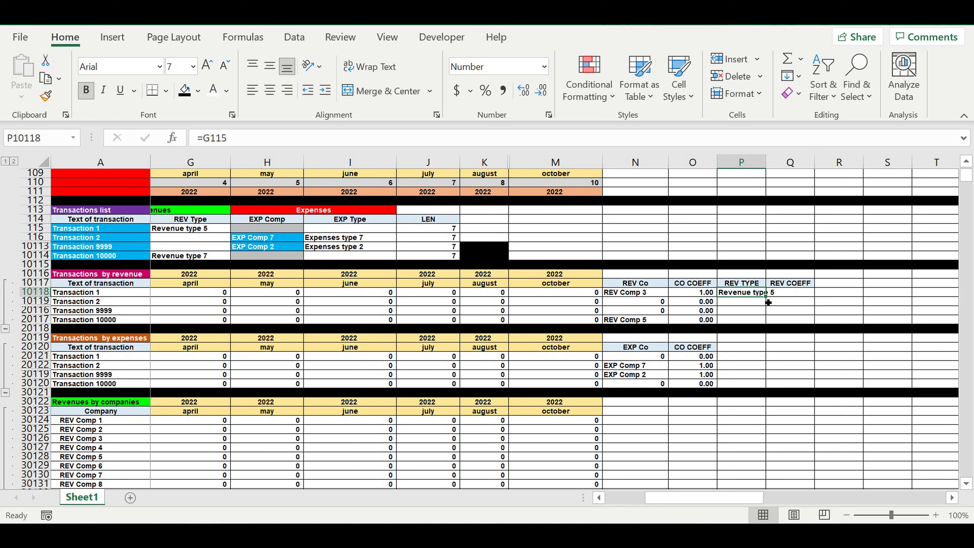
pyautogui.moveTo(768, 302); pyautogui.dragTo(764, 323)
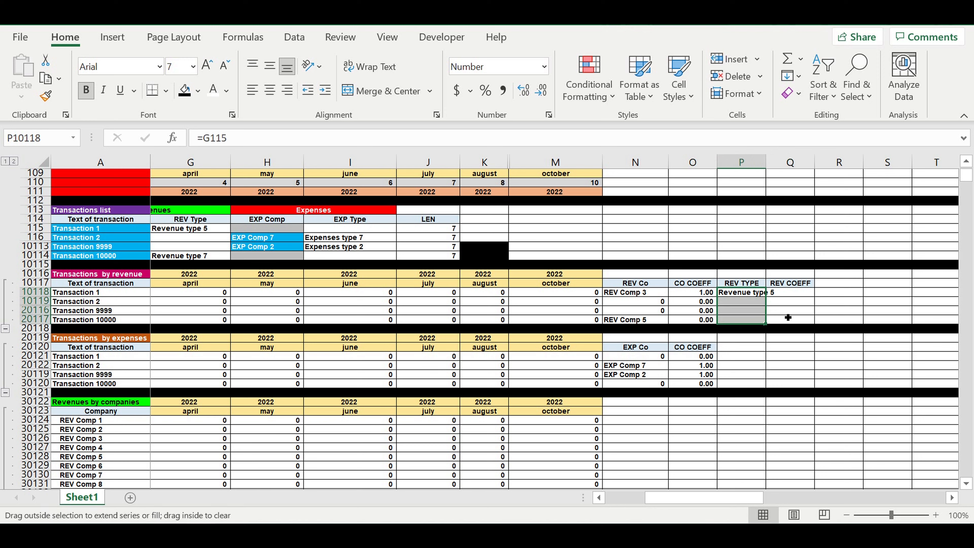
# Step: Auto-fit the width of column P to its REV TYPE entries
pyautogui.click(806, 311)
pyautogui.click(835, 375)
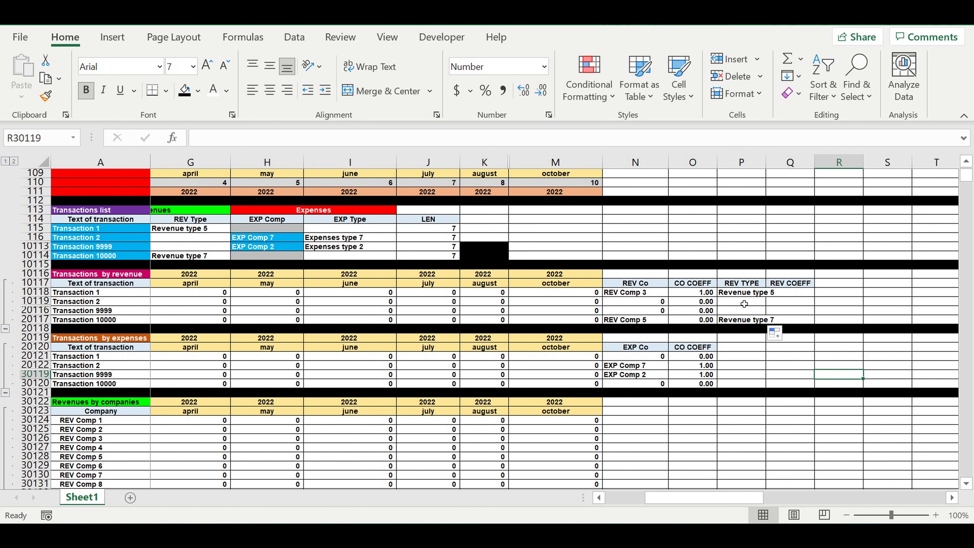
pyautogui.click(733, 293)
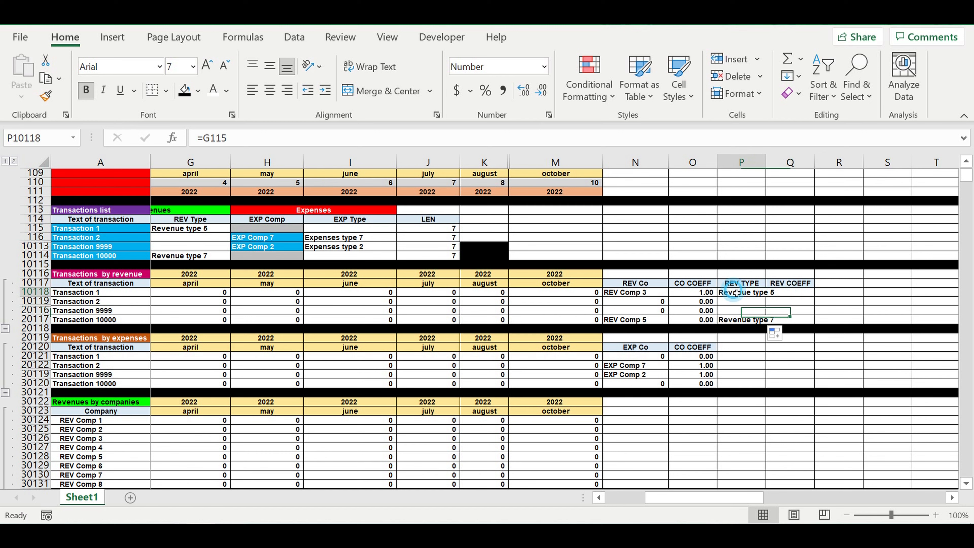
pyautogui.doubleClick(768, 166)
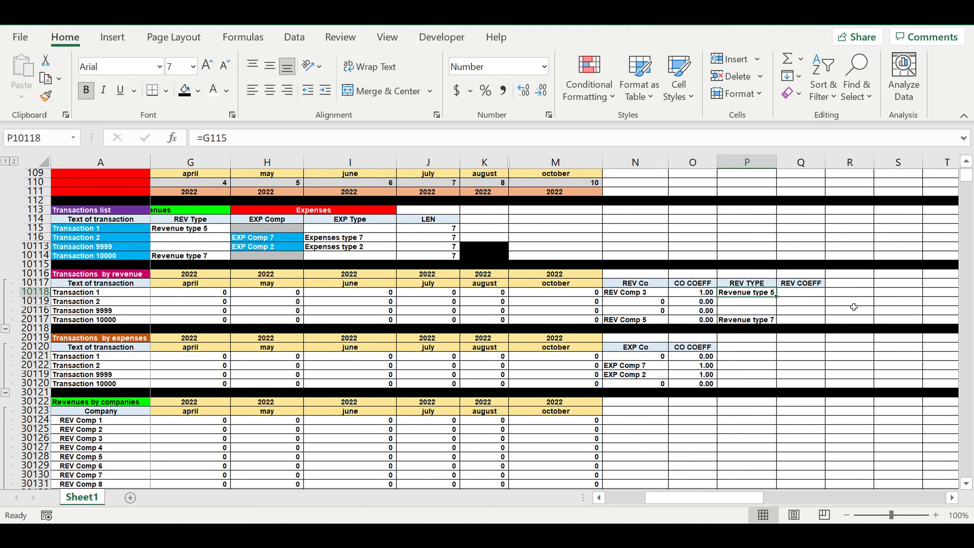
pyautogui.click(846, 300)
pyautogui.click(807, 285)
pyautogui.click(808, 293)
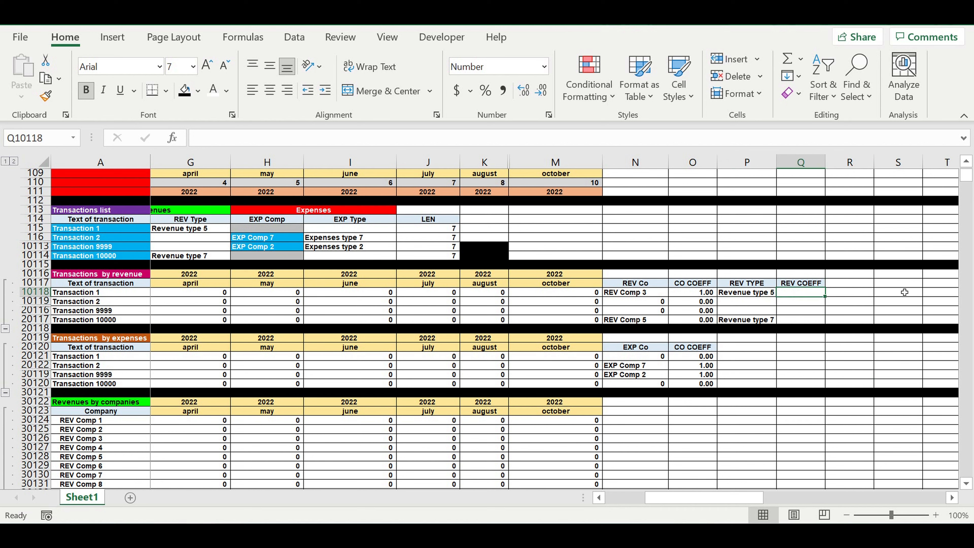
pyautogui.click(869, 304)
pyautogui.click(805, 292)
pyautogui.click(745, 294)
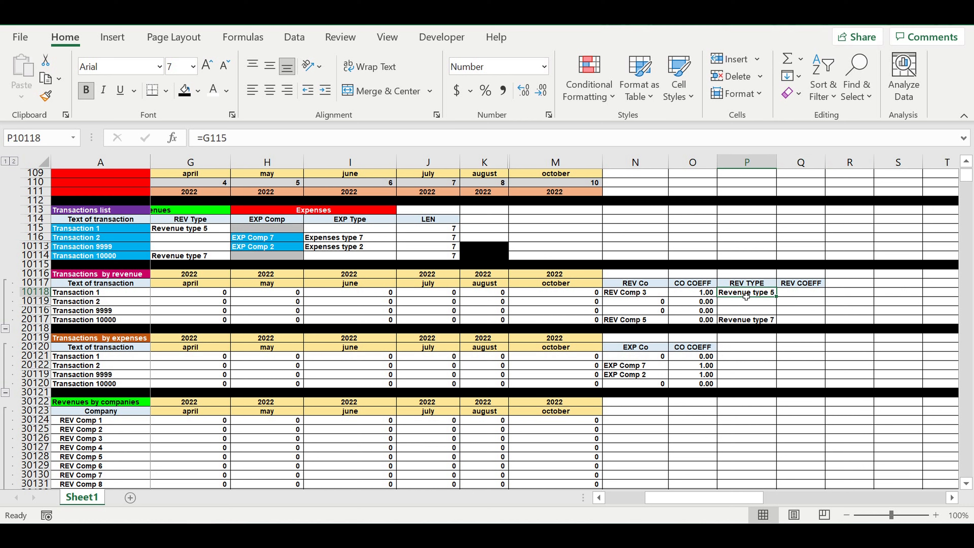
# Step: Start a VLOOKUP formula in the REV COEFF cell of Transaction 1, Q10118, with P10118 as the lookup value
pyautogui.click(809, 294)
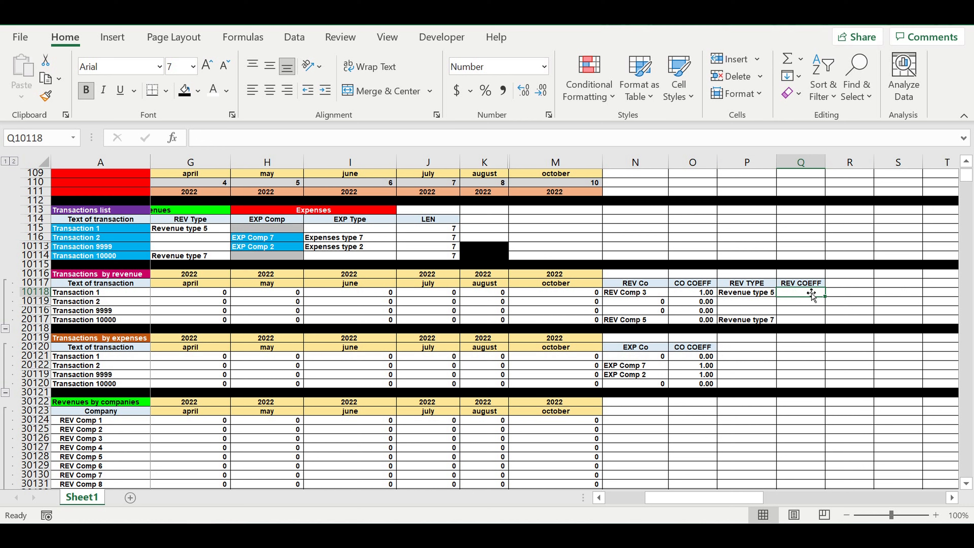
pyautogui.write('=')
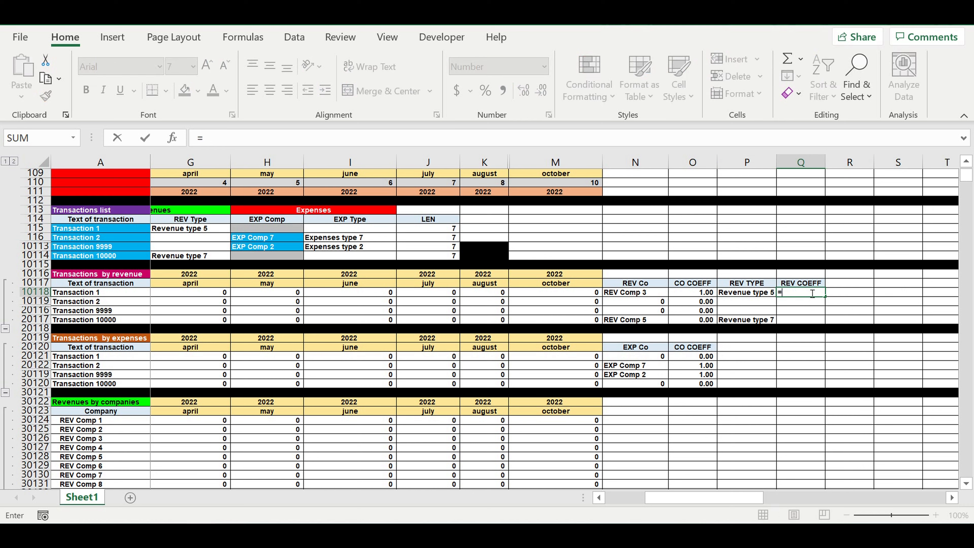
pyautogui.write('vlo')
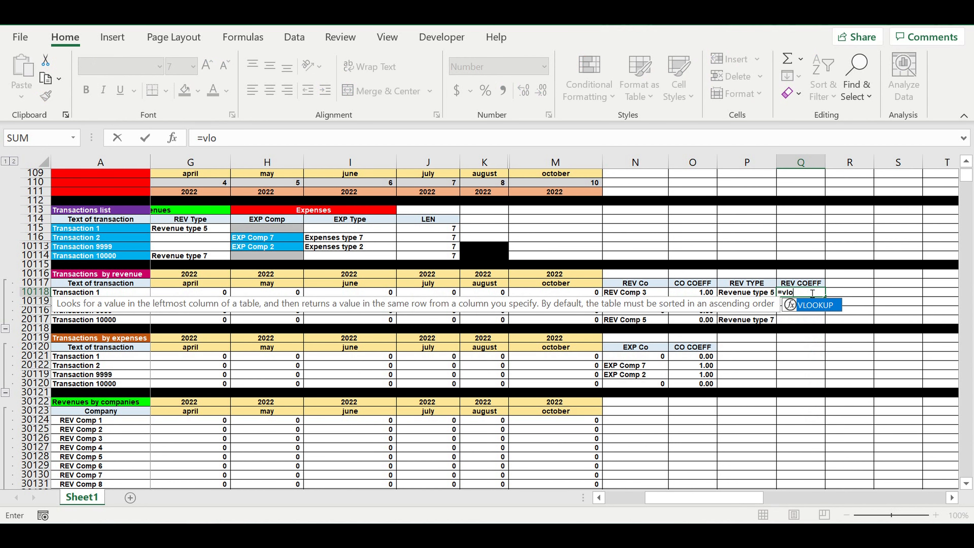
pyautogui.doubleClick(815, 305)
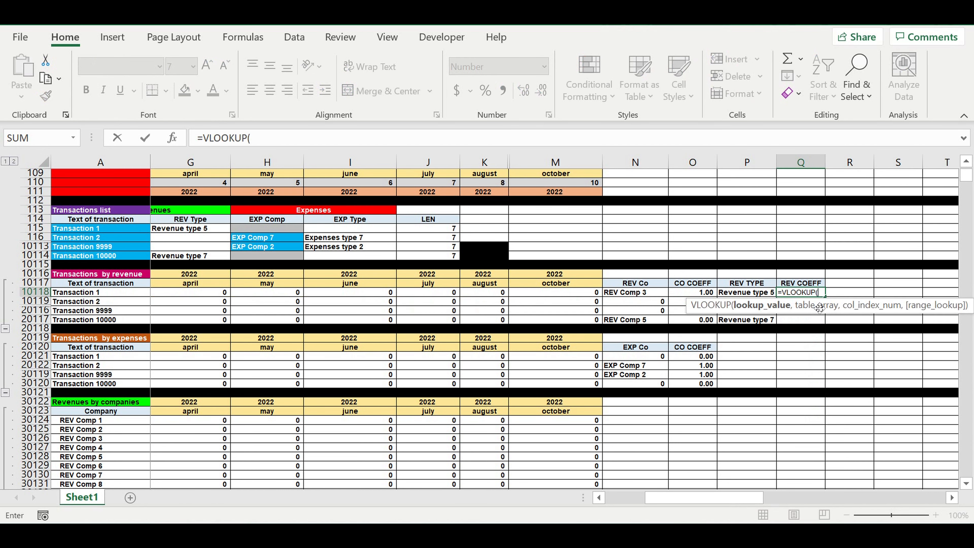
pyautogui.click(746, 294)
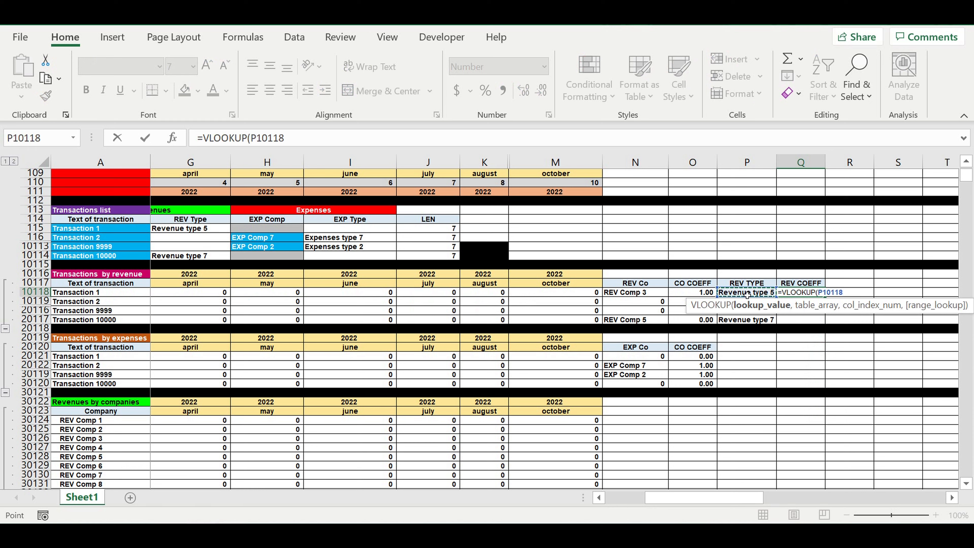
pyautogui.click(307, 143)
pyautogui.write(',')
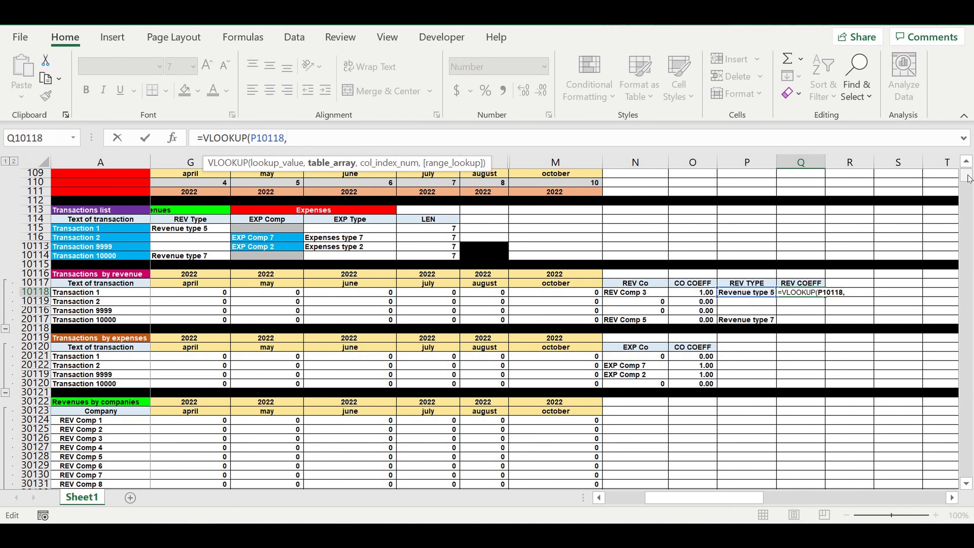
# Step: Complete the VLOOKUP with the COEFF REV TYPES range AH3:AL17 as the table, column index 5 and 0 for an exact match
pyautogui.moveTo(970, 180); pyautogui.dragTo(970, 173)
pyautogui.click(952, 498)
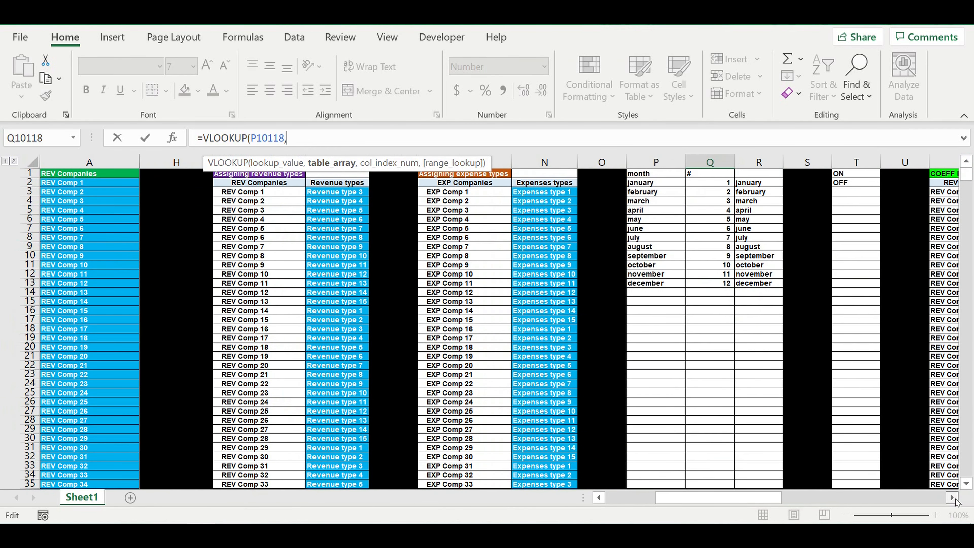
pyautogui.click(952, 497)
pyautogui.click(952, 497)
pyautogui.click(952, 498)
pyautogui.click(951, 498)
pyautogui.click(952, 498)
pyautogui.click(952, 497)
pyautogui.click(951, 498)
pyautogui.click(952, 497)
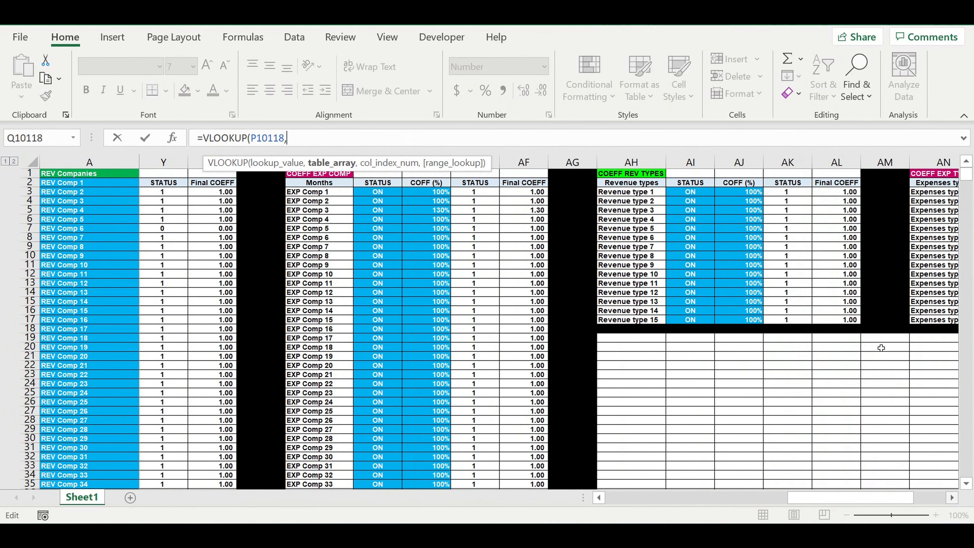
pyautogui.moveTo(628, 192); pyautogui.dragTo(857, 322)
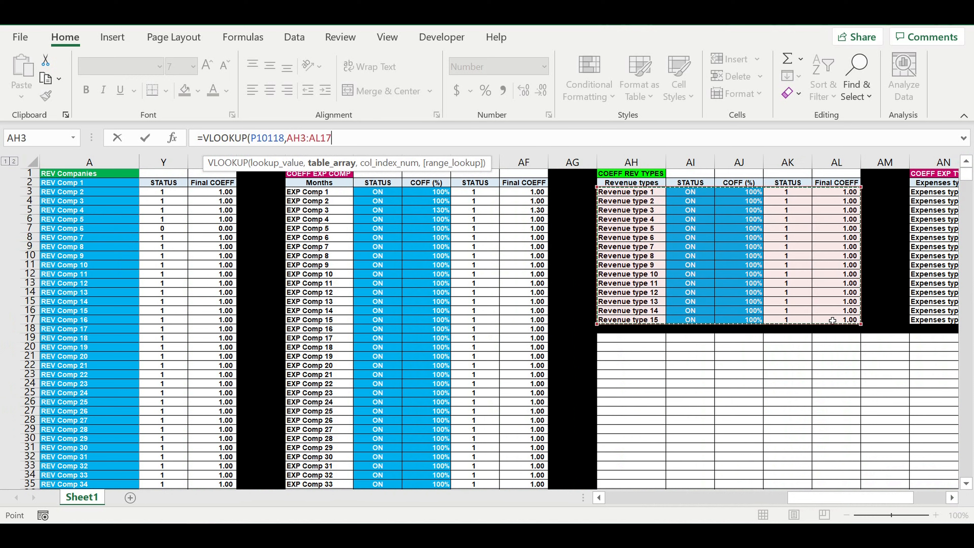
pyautogui.write(',')
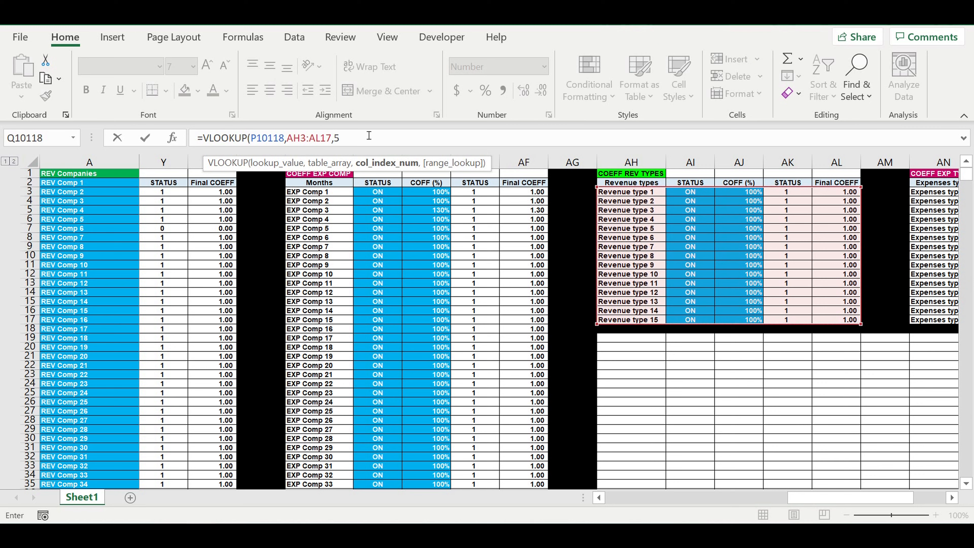
pyautogui.write('5,')
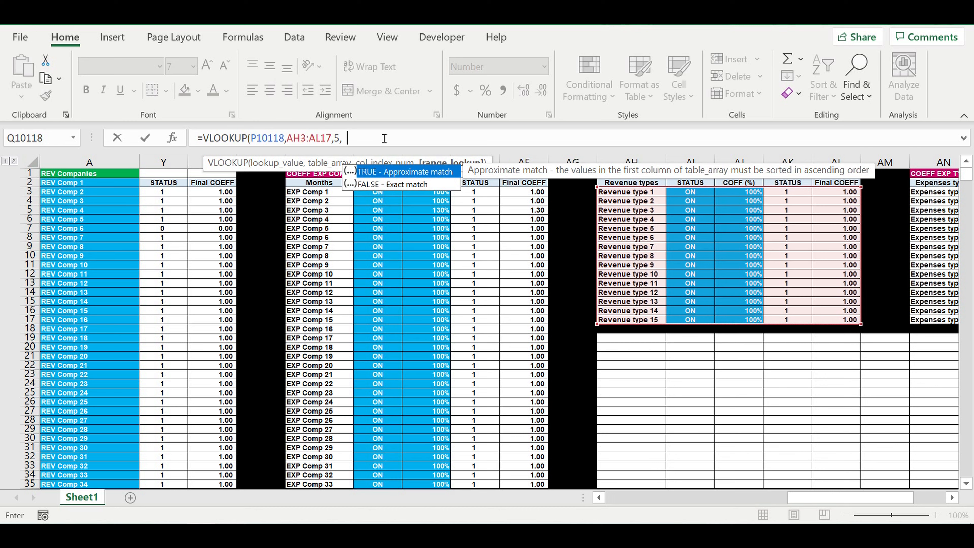
pyautogui.write('0)')
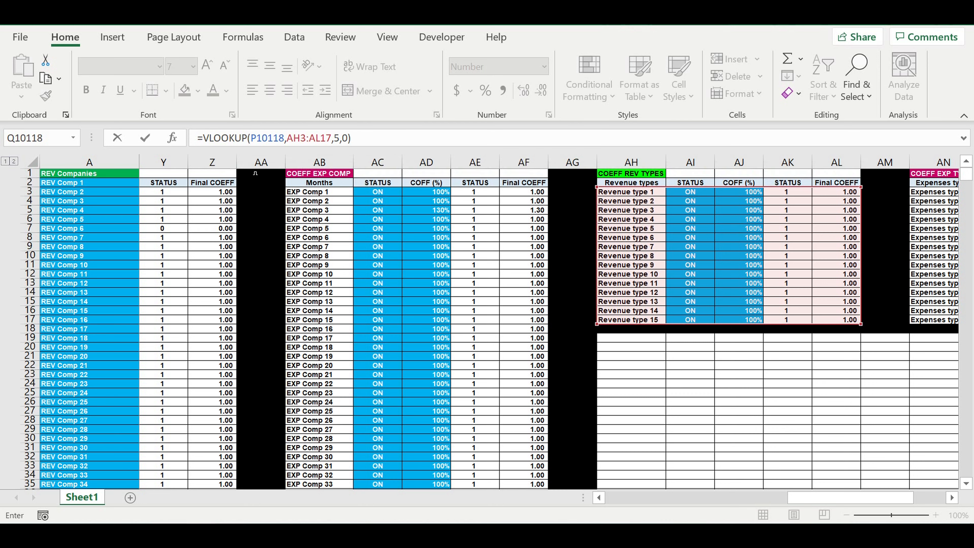
# Step: Make the VLOOKUP table range absolute as $AH$3:$AL$17
pyautogui.click(297, 140)
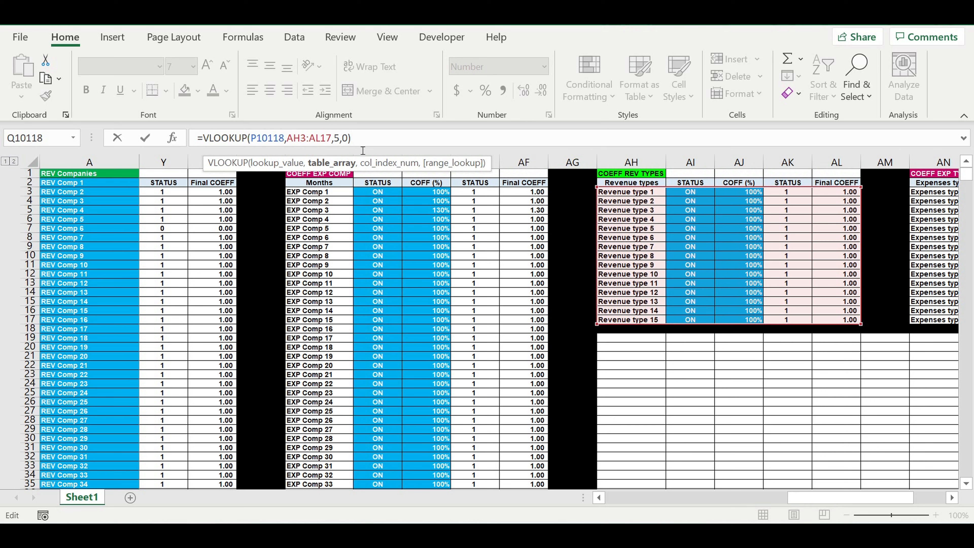
pyautogui.write('$')
pyautogui.press('Right')
pyautogui.press('Right')
pyautogui.write('$')
pyautogui.press('Left')
pyautogui.write('$')
pyautogui.press('Right')
pyautogui.press('Right')
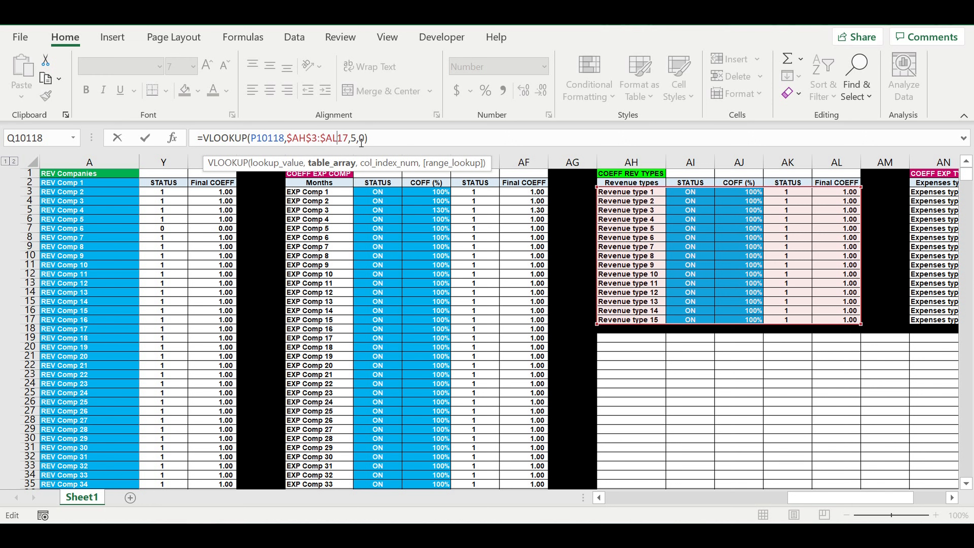
pyautogui.write('$')
pyautogui.click(392, 139)
# Step: Wrap the VLOOKUP in IFERROR with 0 as the error value and enter the formula in Q10118
pyautogui.click(203, 137)
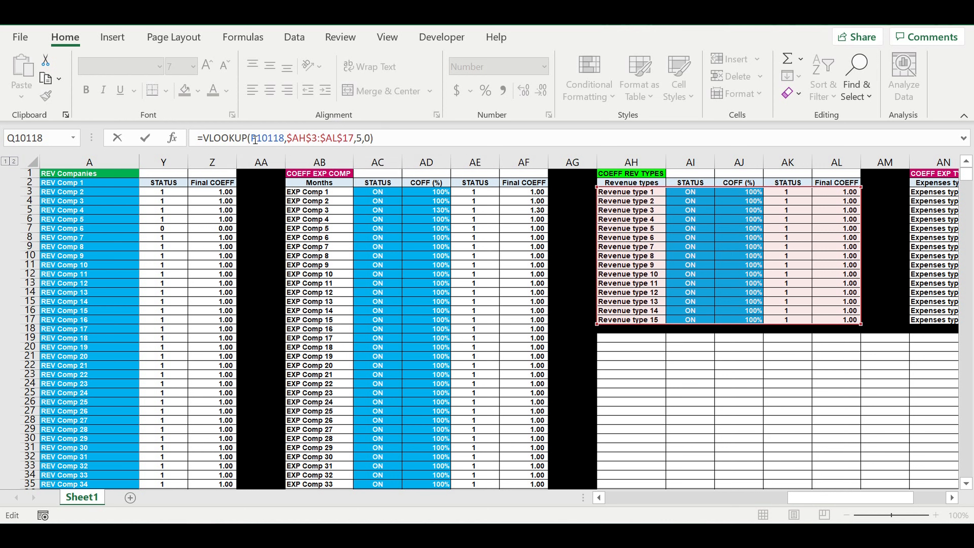
pyautogui.write('if')
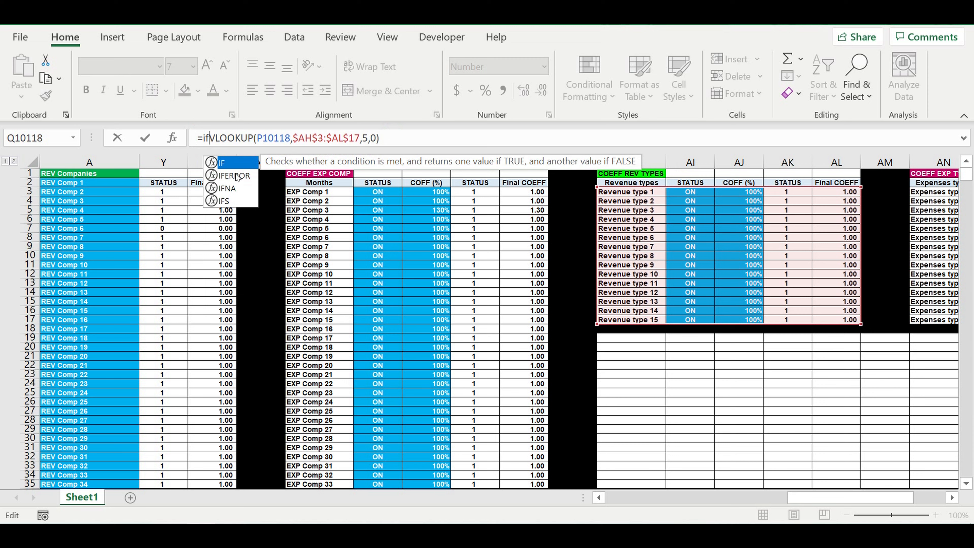
pyautogui.click(236, 175)
pyautogui.doubleClick(236, 175)
pyautogui.click(442, 137)
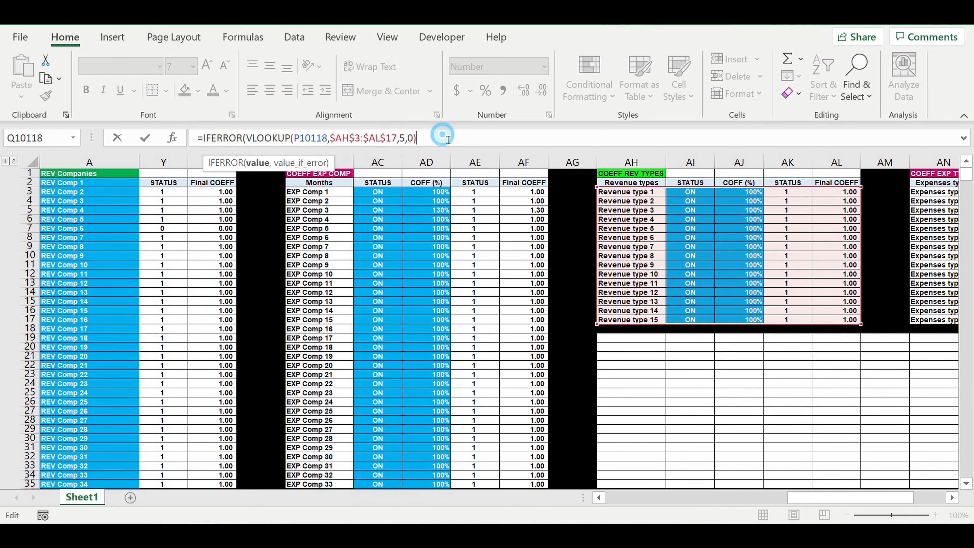
pyautogui.write(',')
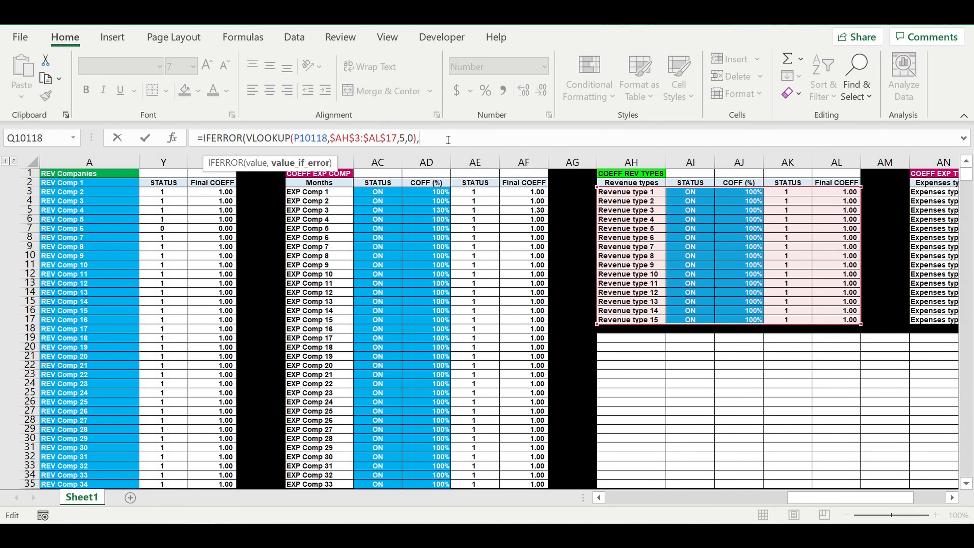
pyautogui.write('0)')
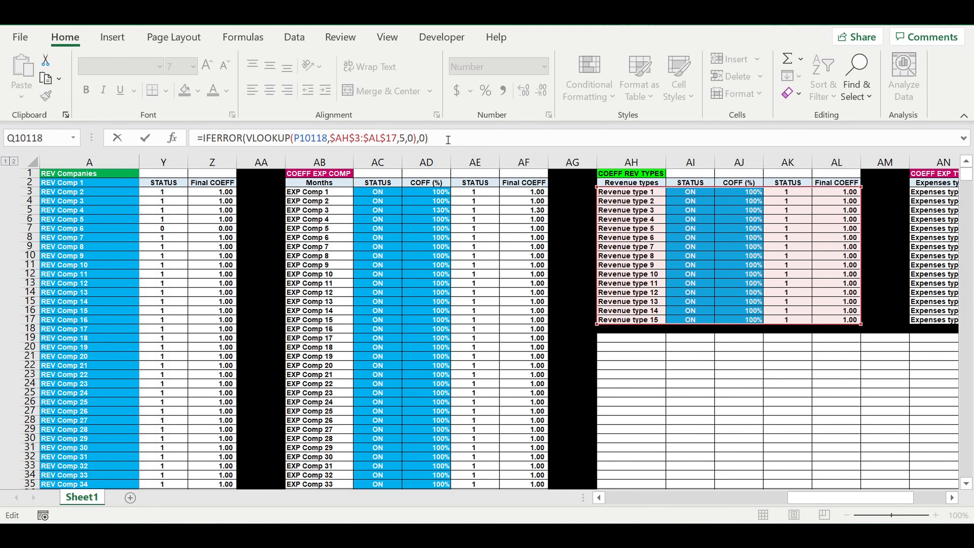
pyautogui.press('Return')
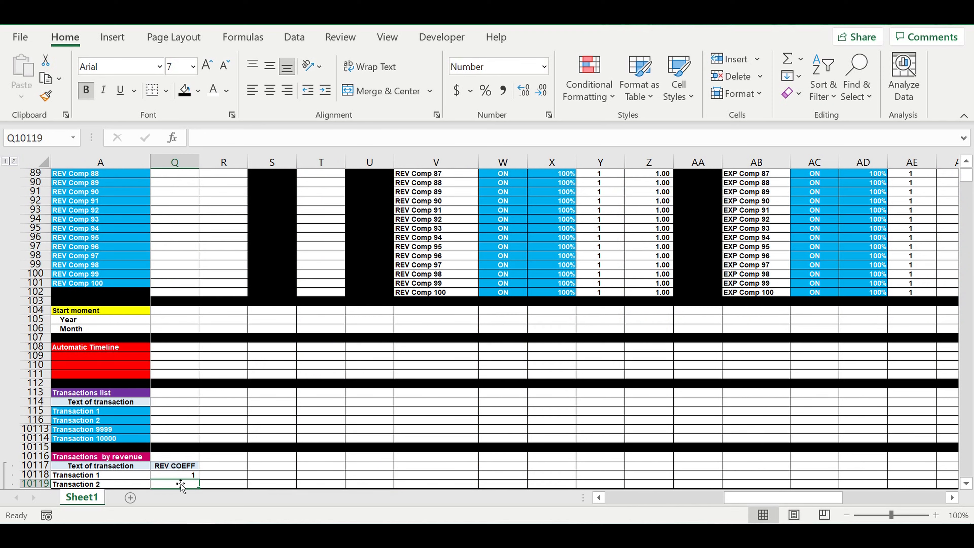
# Step: Format Q10118 with two decimals and fill its REV COEFF formula down to Transaction 10000 in row 20117
pyautogui.click(180, 475)
pyautogui.doubleClick(523, 90)
pyautogui.moveTo(758, 498); pyautogui.dragTo(656, 497)
pyautogui.scroll(-4, 698, 377)
pyautogui.scroll(-1, 699, 377)
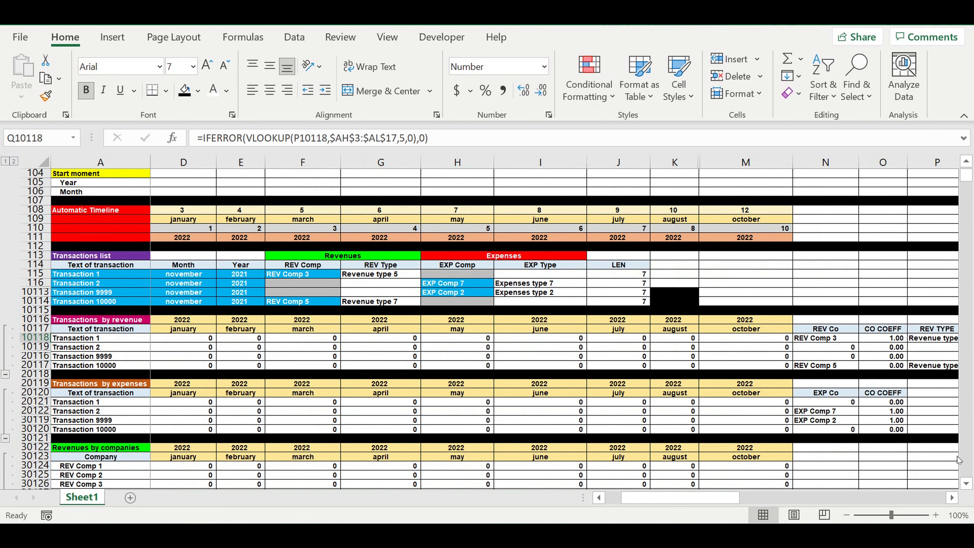
pyautogui.click(950, 498)
pyautogui.tripleClick(951, 498)
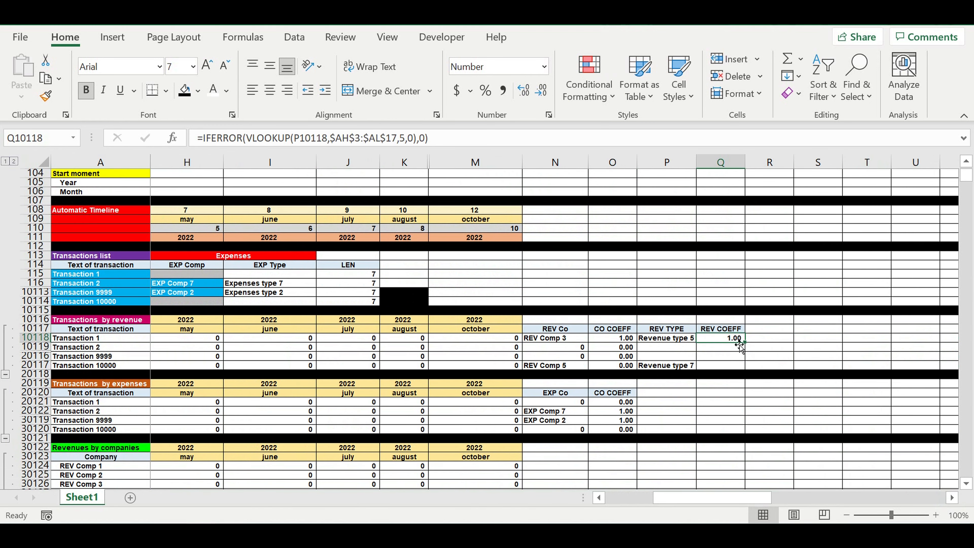
pyautogui.moveTo(752, 348); pyautogui.dragTo(788, 359)
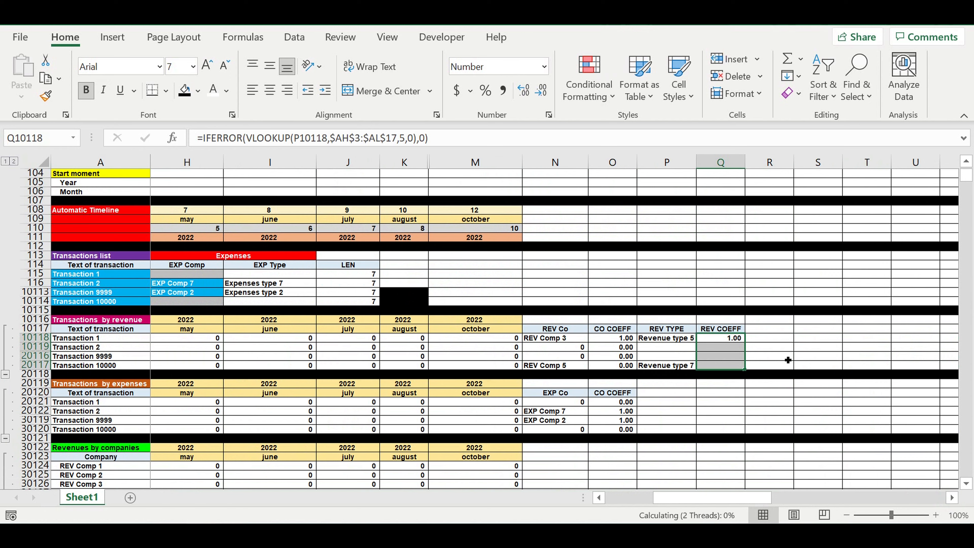
pyautogui.click(772, 357)
pyautogui.moveTo(719, 340); pyautogui.dragTo(721, 364)
pyautogui.click(771, 356)
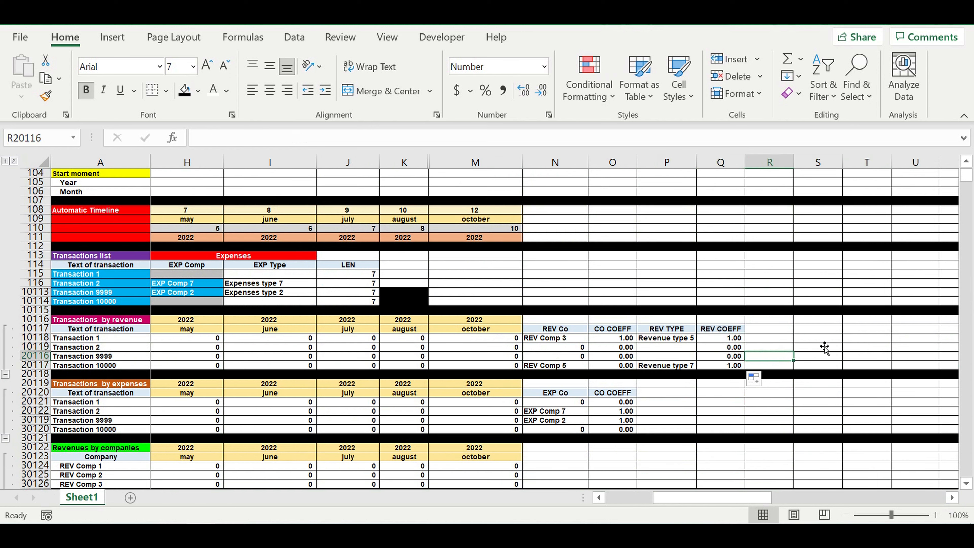
# Step: Extend the Transaction 1 november formula in B10118 by multiplying it by the REV COEFF cell Q10118
pyautogui.click(822, 339)
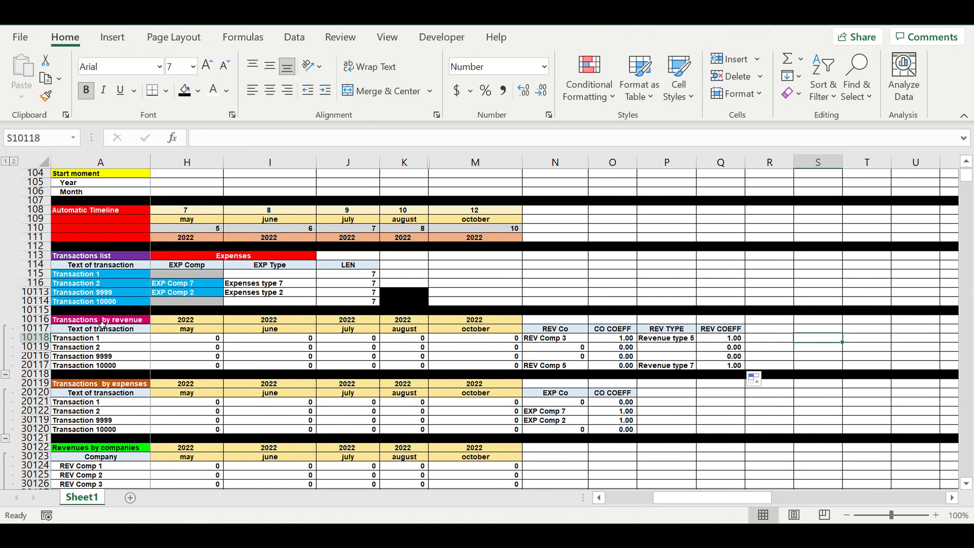
pyautogui.moveTo(720, 497); pyautogui.dragTo(337, 490)
pyautogui.moveTo(700, 498); pyautogui.dragTo(760, 471)
pyautogui.moveTo(878, 339); pyautogui.dragTo(875, 366)
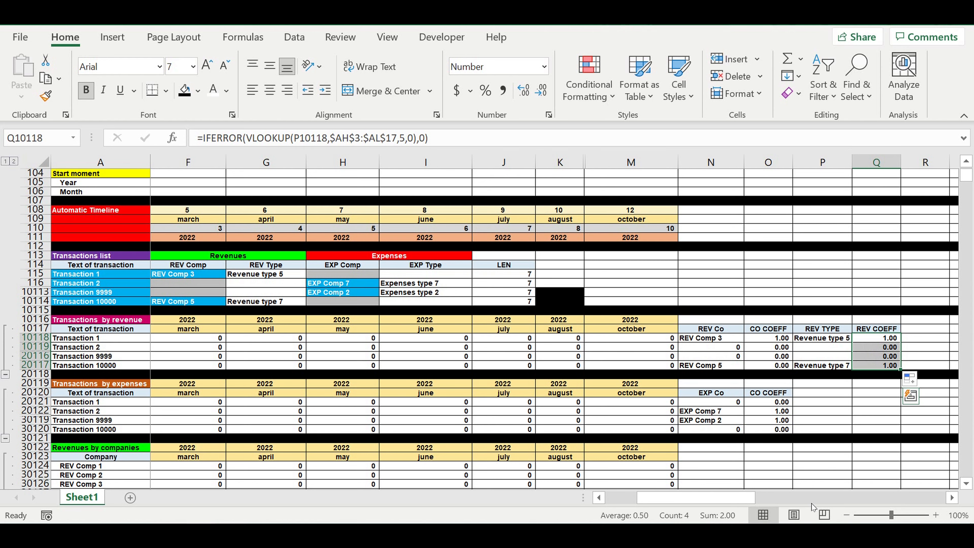
pyautogui.moveTo(707, 502); pyautogui.dragTo(676, 498)
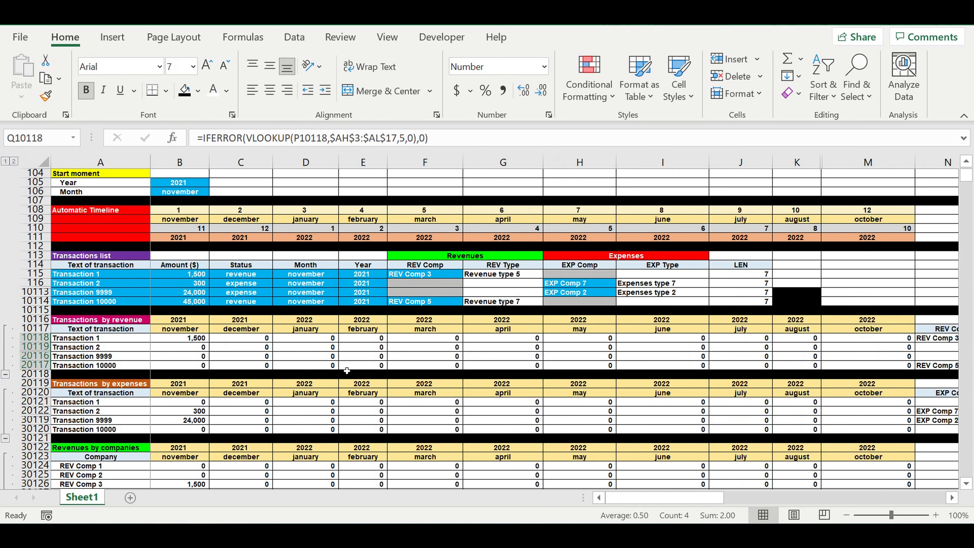
pyautogui.click(167, 340)
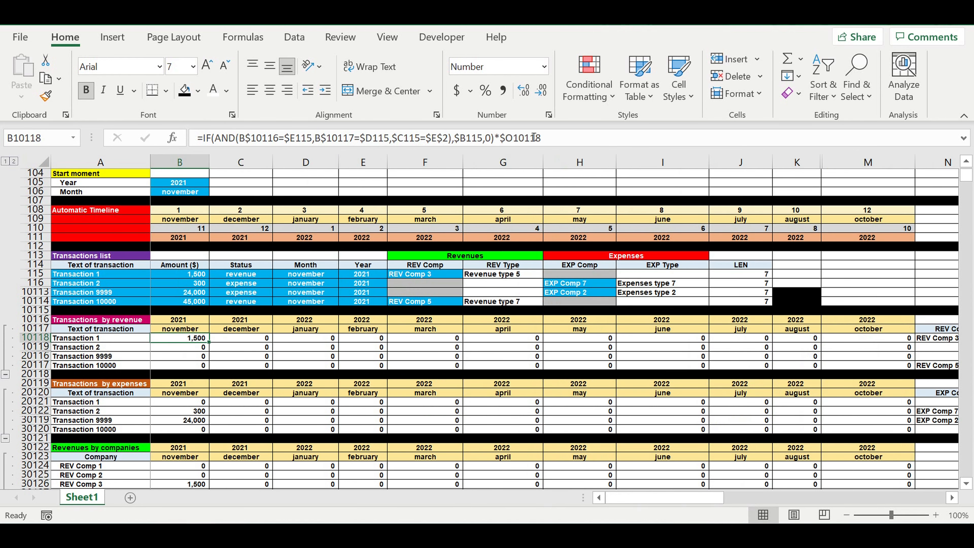
pyautogui.click(566, 146)
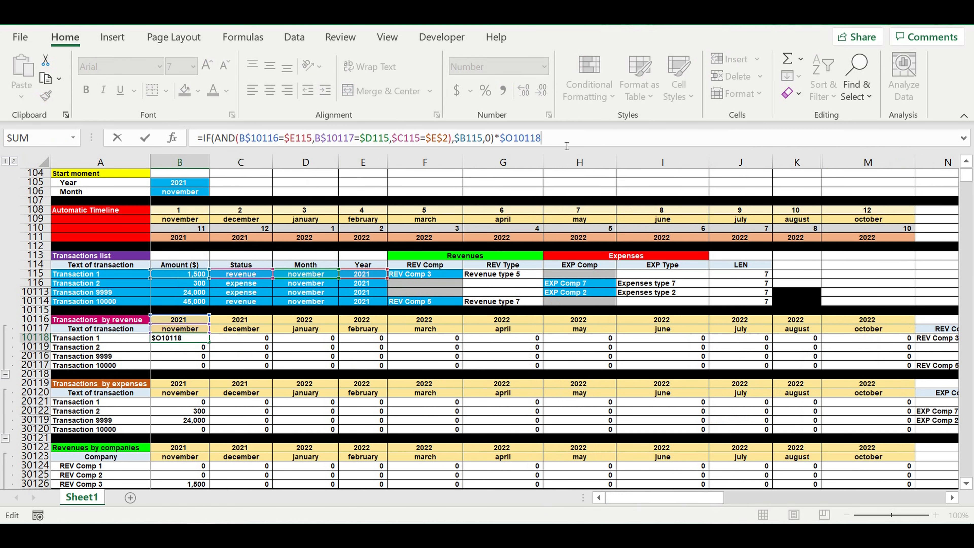
pyautogui.write('*')
pyautogui.hscroll(6, 952, 498)
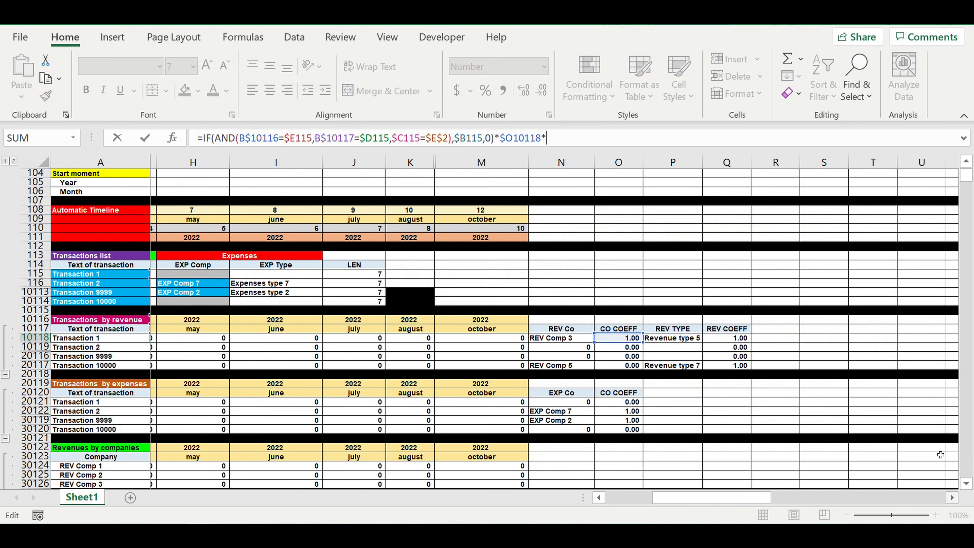
pyautogui.click(728, 339)
# Step: Lock the column of the added reference as $Q10118 and enter the formula in B10118
pyautogui.click(546, 138)
pyautogui.write('$Q10118')
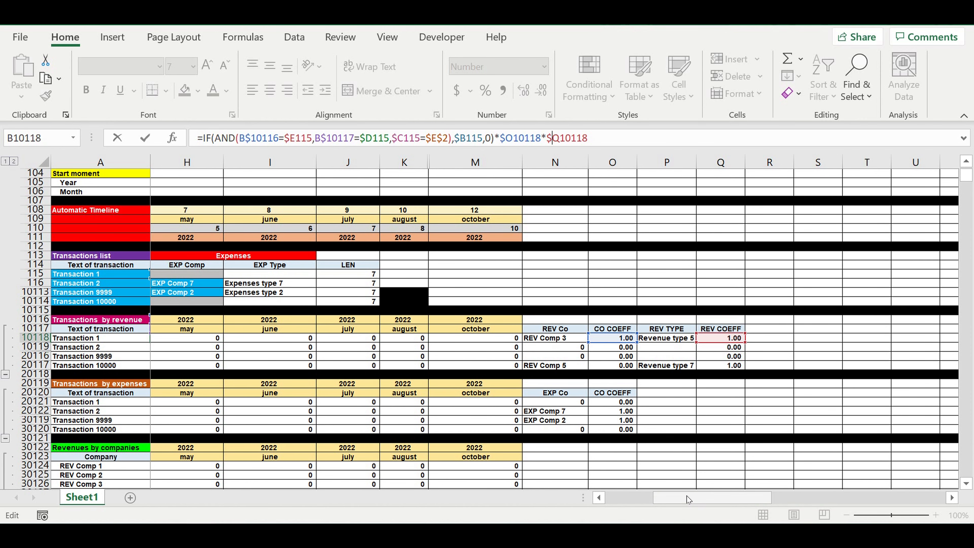
pyautogui.moveTo(688, 498); pyautogui.dragTo(583, 491)
pyautogui.press('Return')
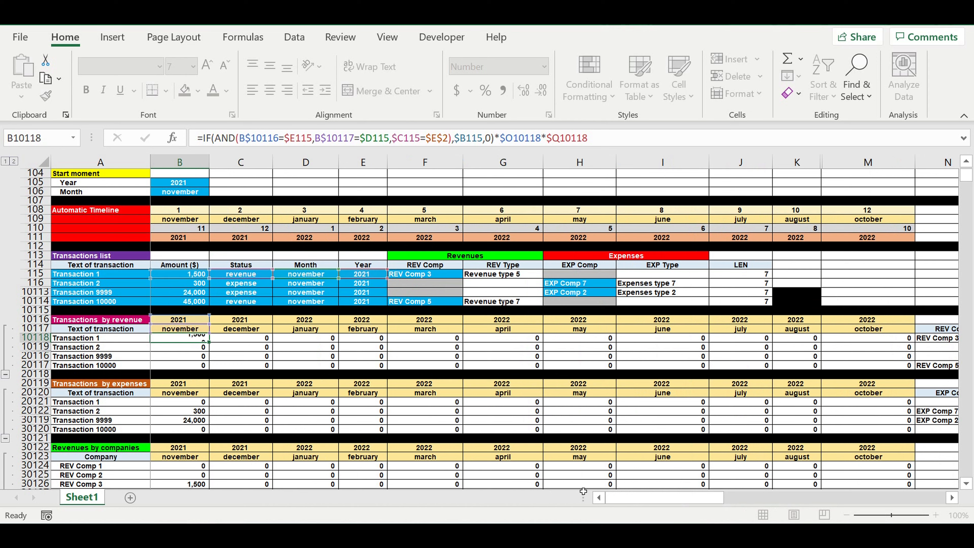
# Step: Fill the B10118 formula across to october in column M and down to Transaction 10000 in row 20117
pyautogui.click(269, 347)
pyautogui.click(202, 338)
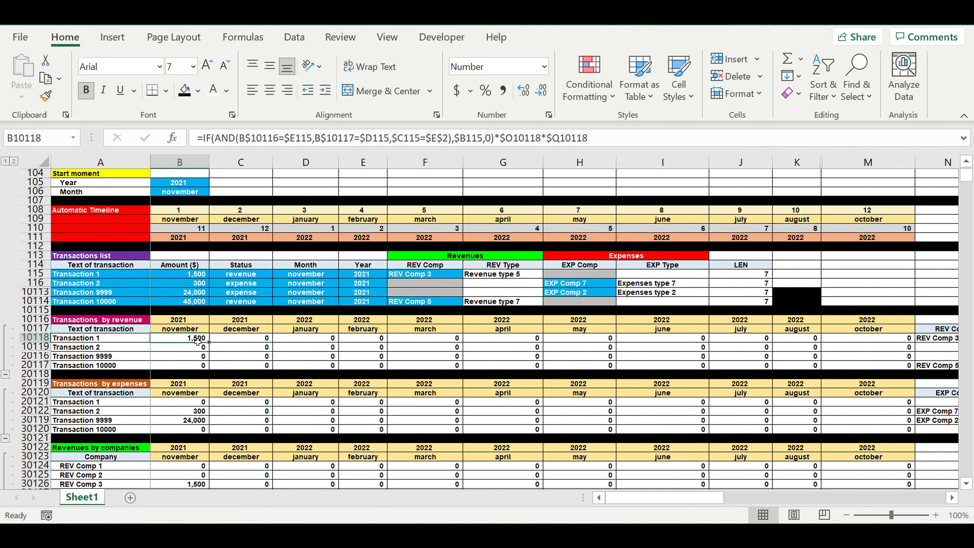
pyautogui.moveTo(208, 340); pyautogui.dragTo(905, 353)
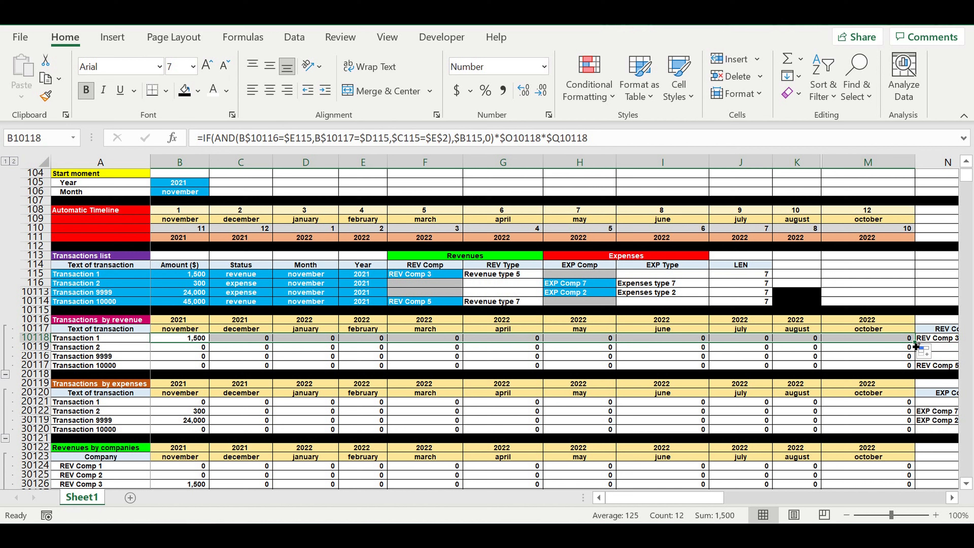
pyautogui.doubleClick(918, 346)
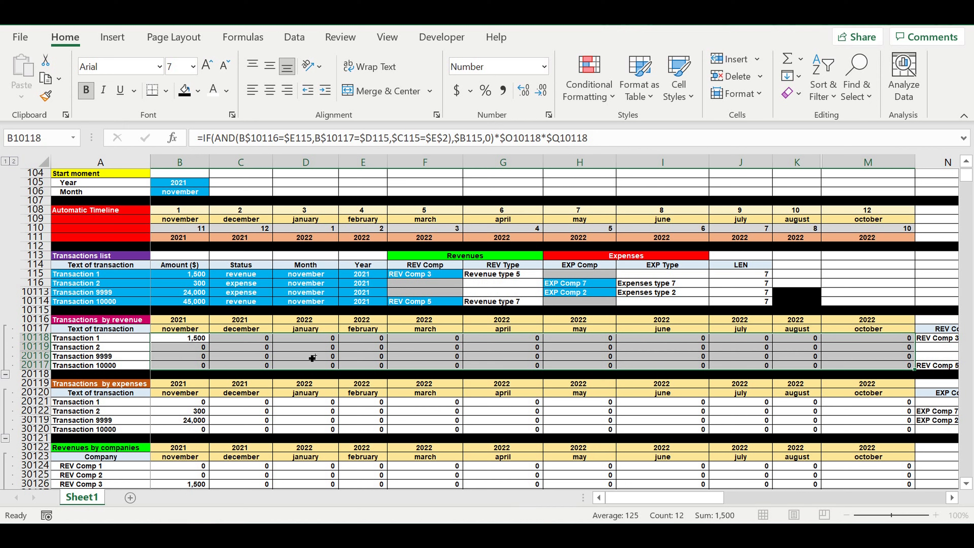
pyautogui.click(268, 349)
pyautogui.click(309, 356)
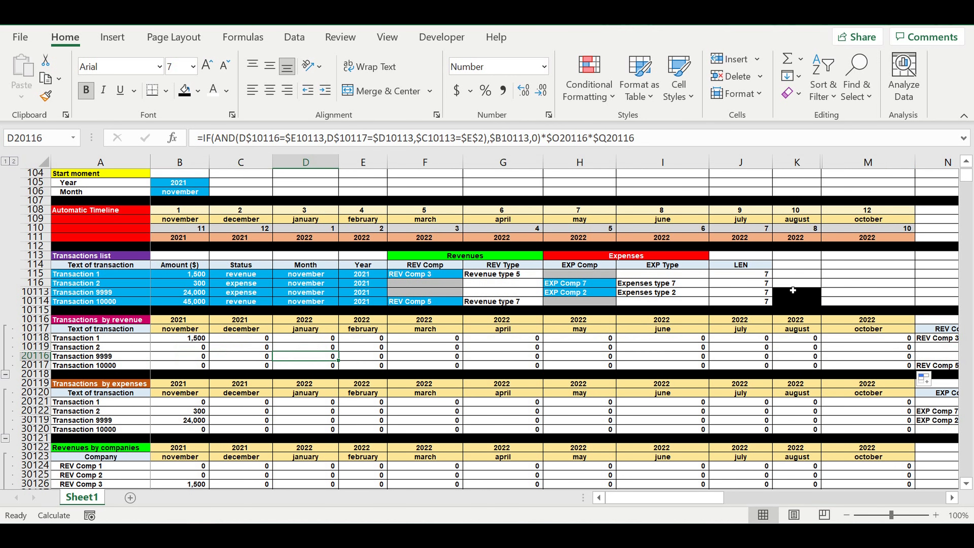
# Step: Check the type and coefficient columns P and Q of the Transactions by revenue and Transactions by expenses tables
pyautogui.click(74, 357)
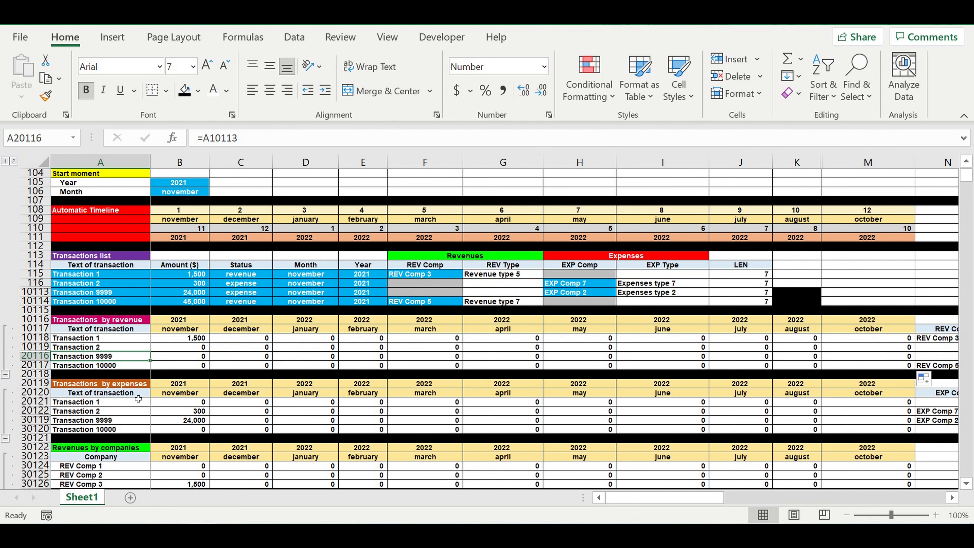
pyautogui.click(125, 405)
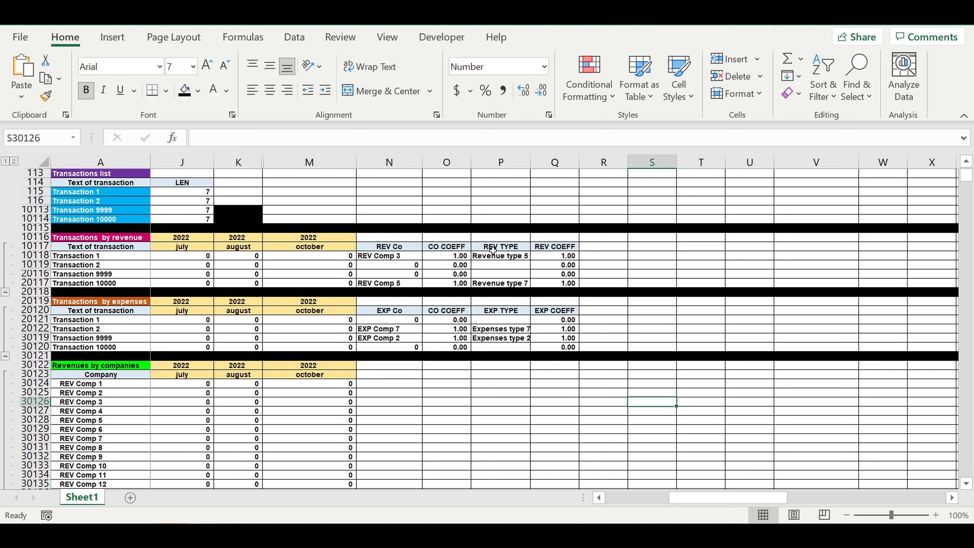
pyautogui.moveTo(493, 247); pyautogui.dragTo(568, 319)
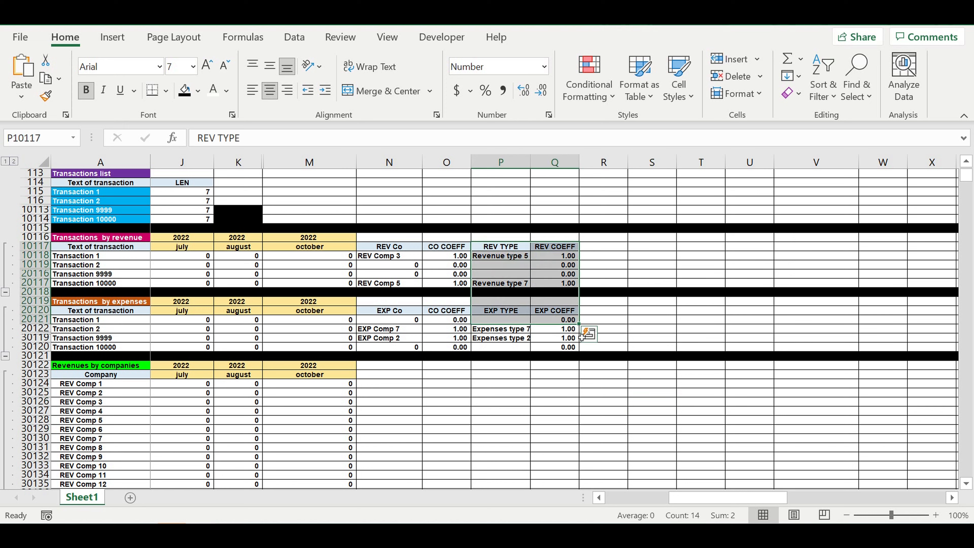
pyautogui.click(498, 337)
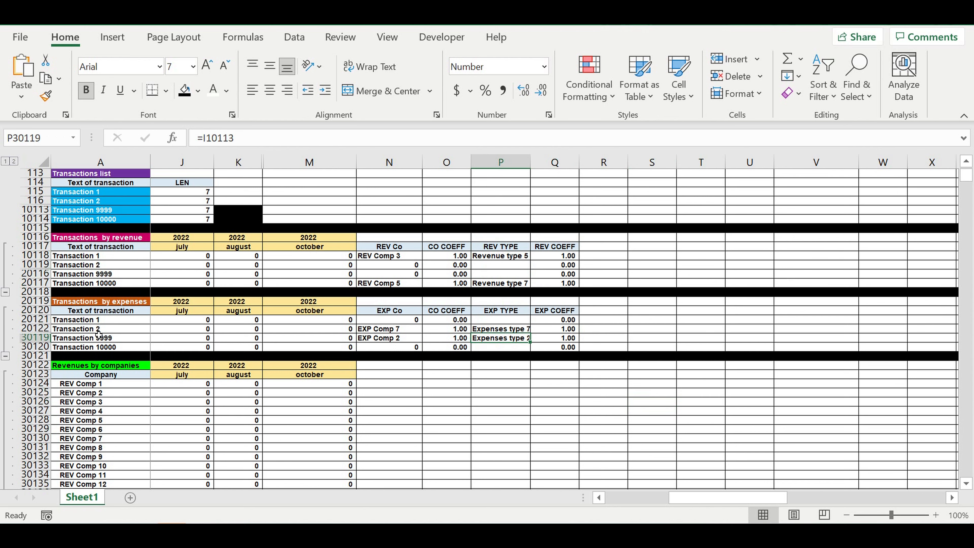
pyautogui.click(105, 239)
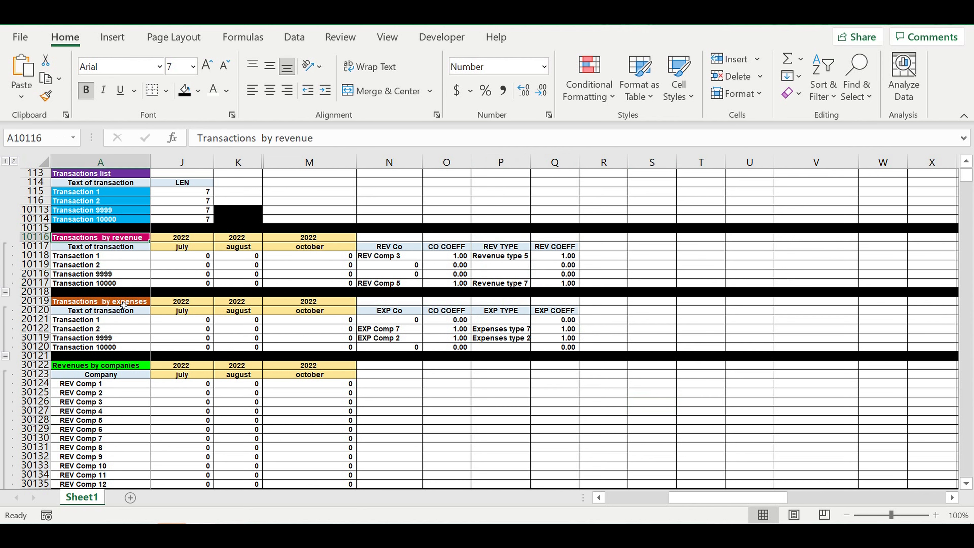
pyautogui.click(91, 304)
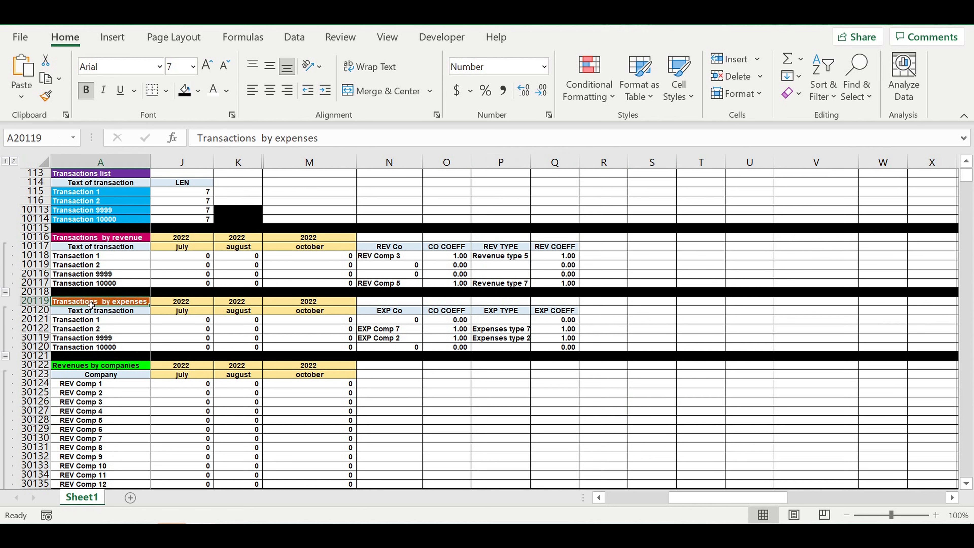
pyautogui.click(603, 321)
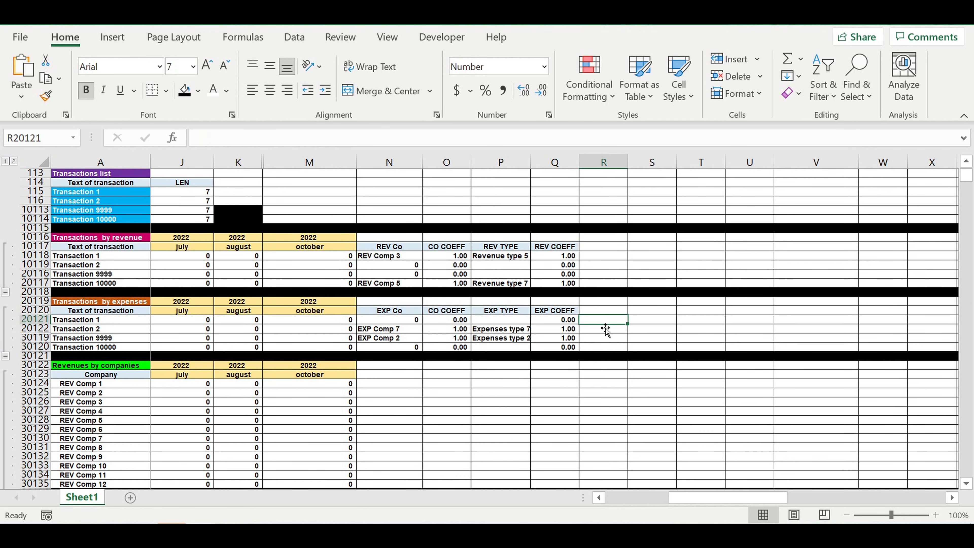
# Step: Examine the november amounts in the Revenues by companies and Revenues by types tables, including the formula for Revenue type 5
pyautogui.moveTo(705, 498); pyautogui.dragTo(567, 506)
pyautogui.scroll(-2, 348, 412)
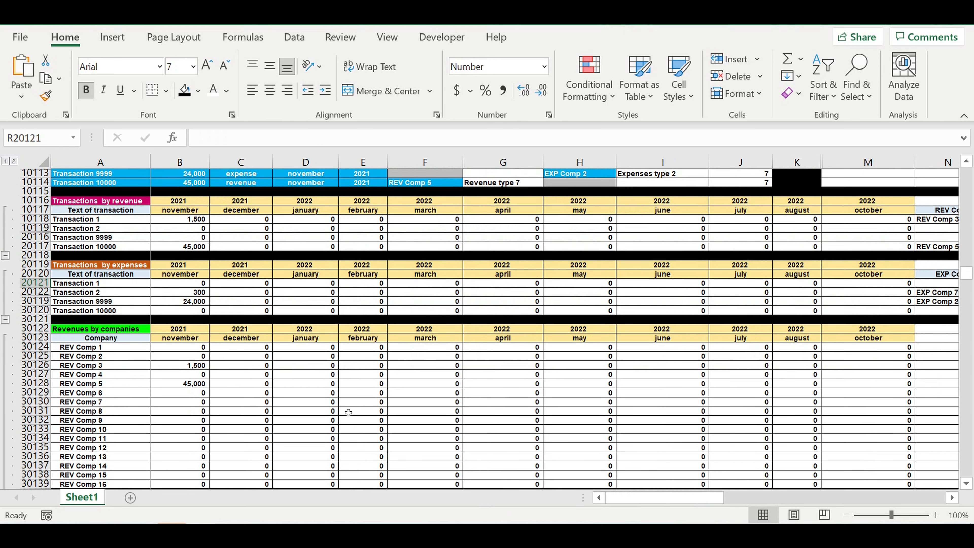
pyautogui.scroll(-1, 348, 412)
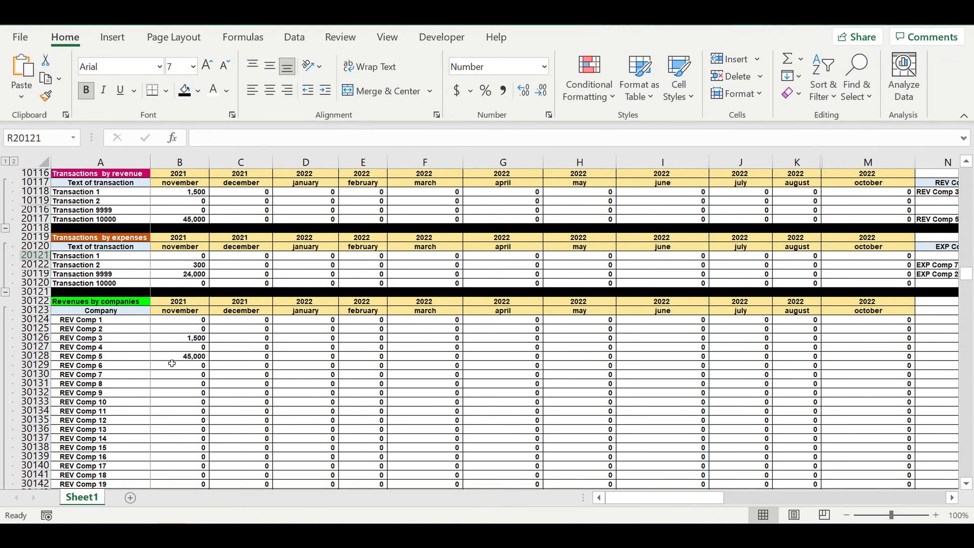
pyautogui.click(192, 357)
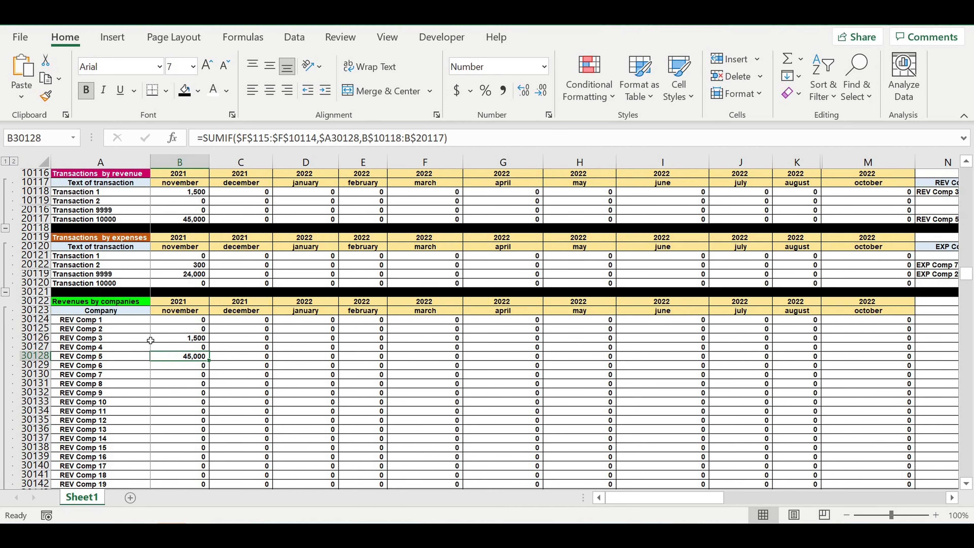
pyautogui.moveTo(135, 321); pyautogui.dragTo(203, 428)
pyautogui.scroll(-8, 207, 425)
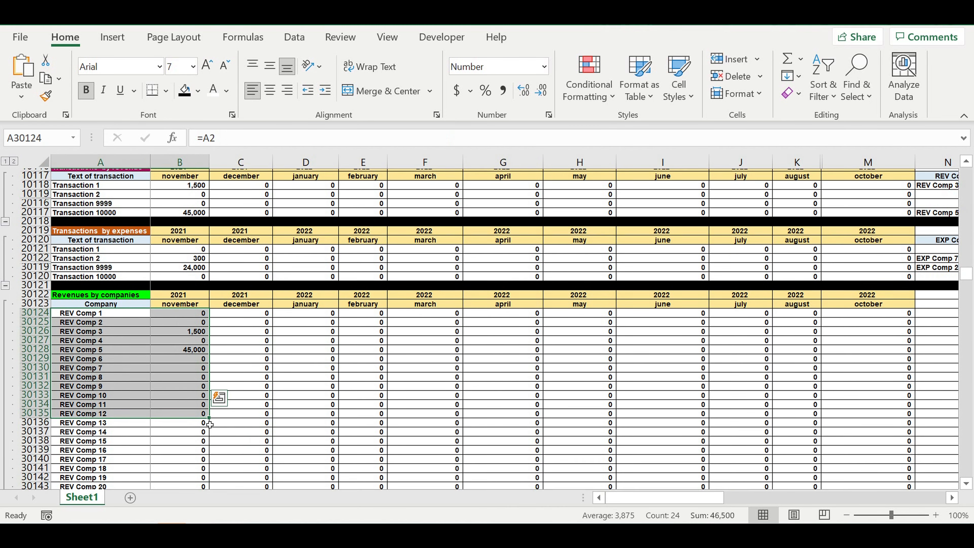
pyautogui.scroll(-10, 209, 425)
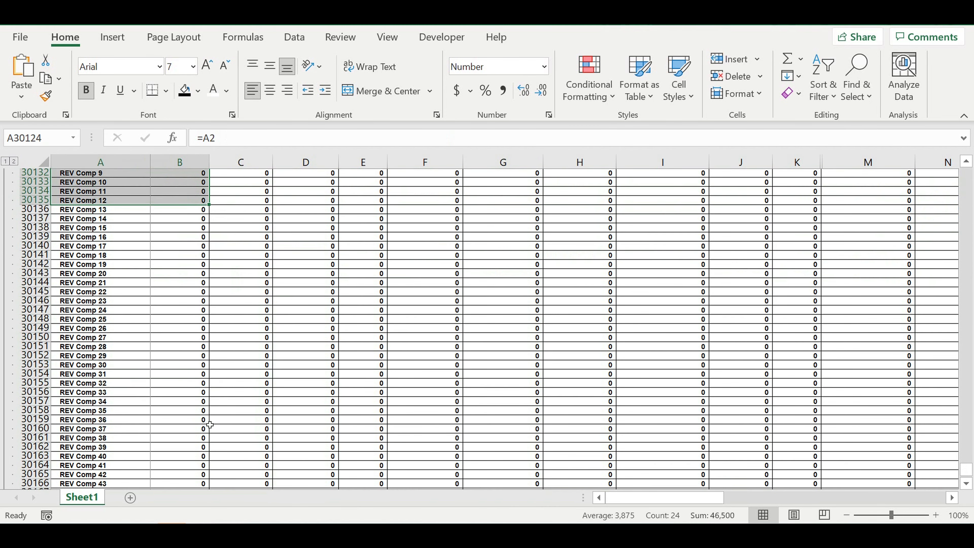
pyautogui.scroll(-17, 209, 424)
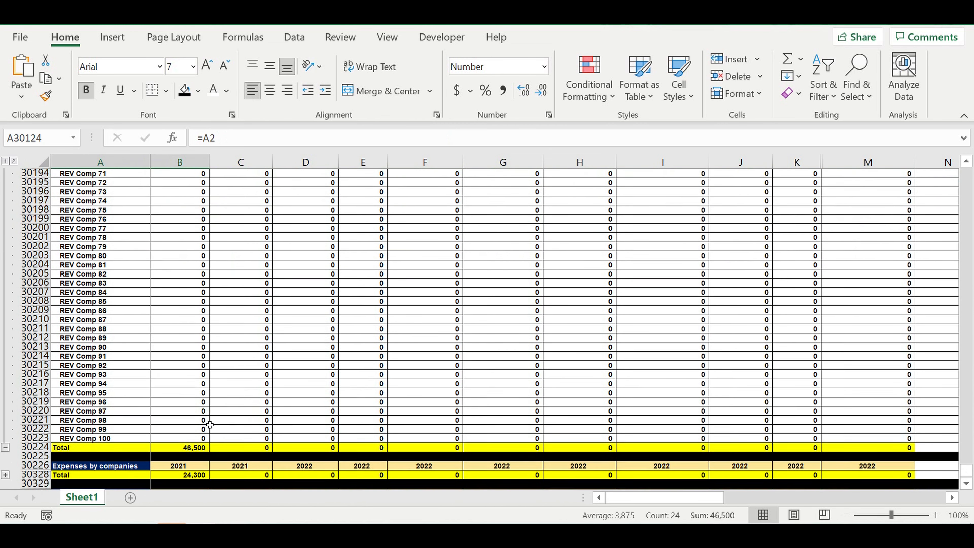
pyautogui.scroll(-4, 210, 424)
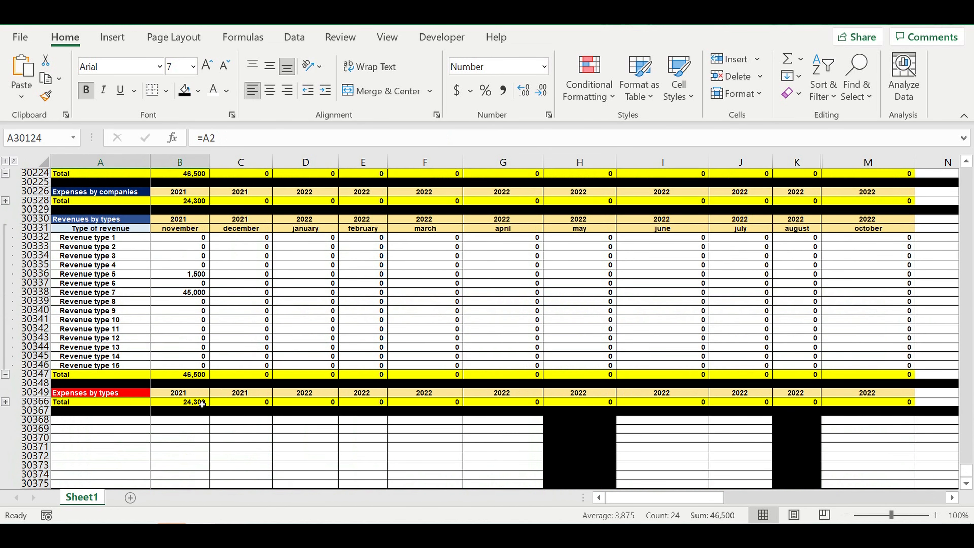
pyautogui.click(87, 276)
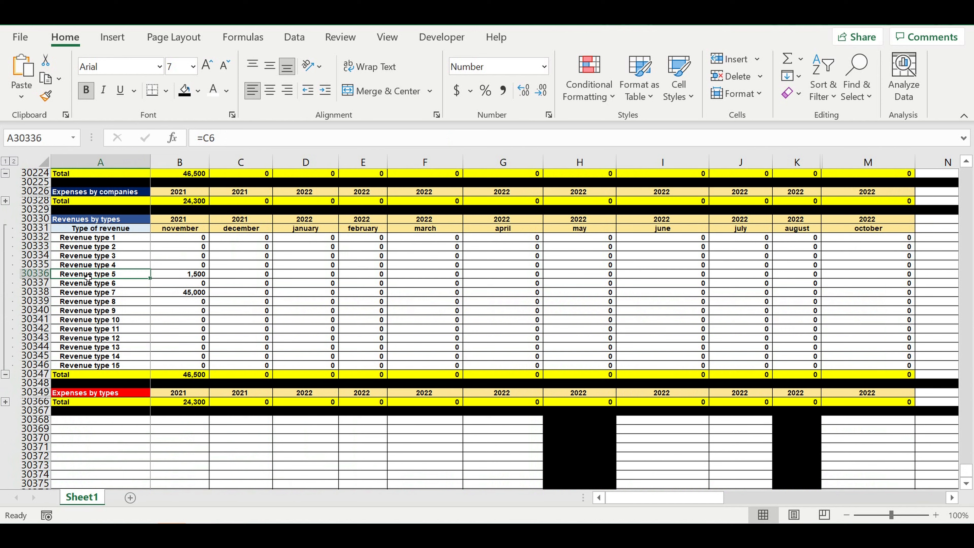
pyautogui.click(181, 277)
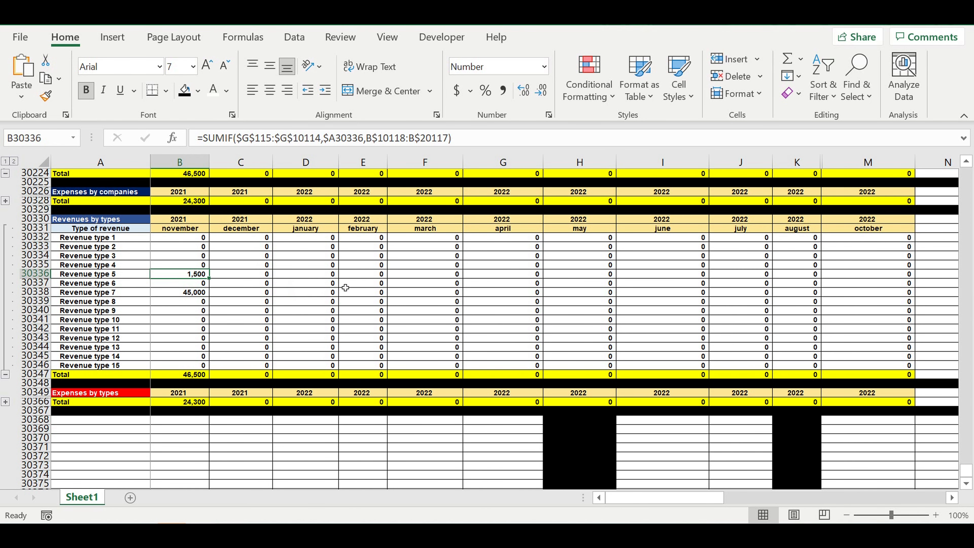
# Step: Set the COFF (%) of Revenue type 5 in the COEFF REV TYPES table to 2000%
pyautogui.scroll(8, 345, 287)
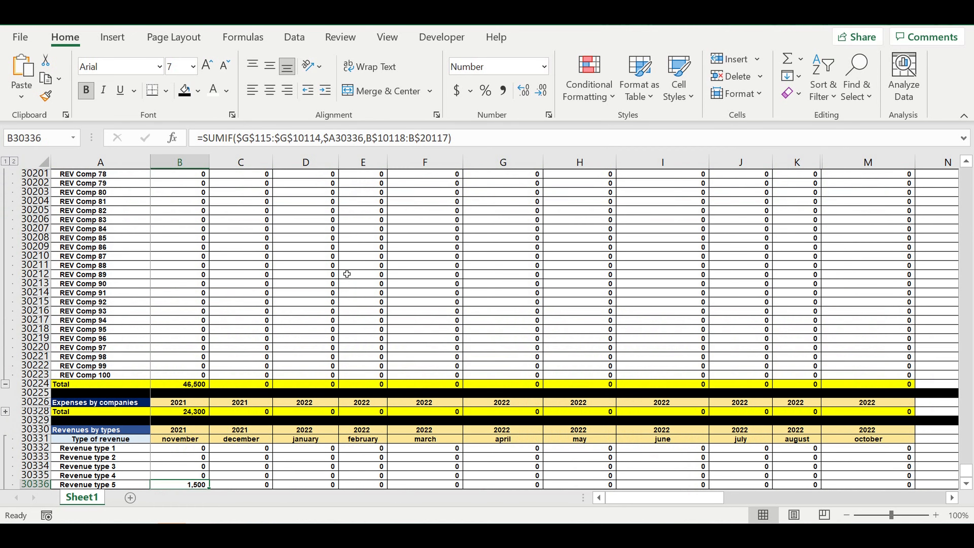
pyautogui.click(968, 457)
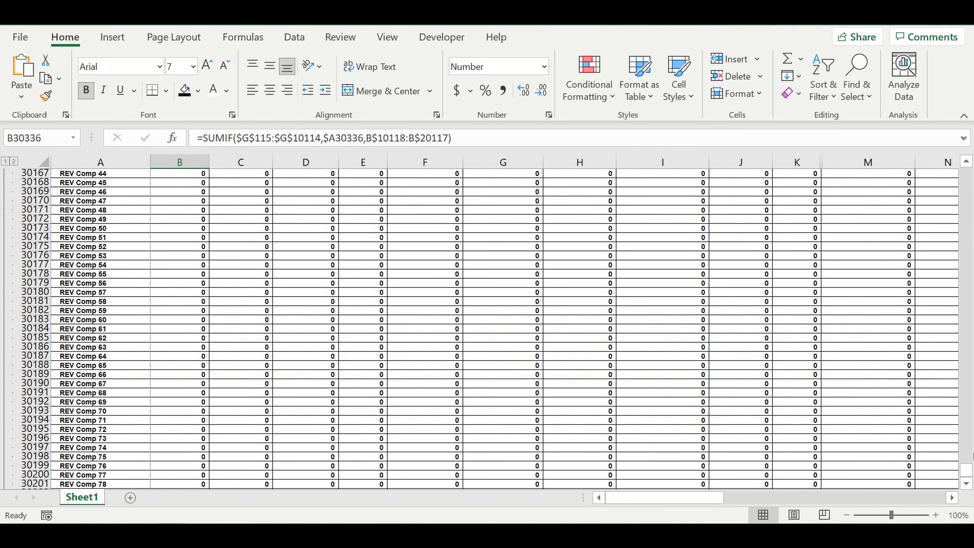
pyautogui.moveTo(967, 469); pyautogui.dragTo(916, 58)
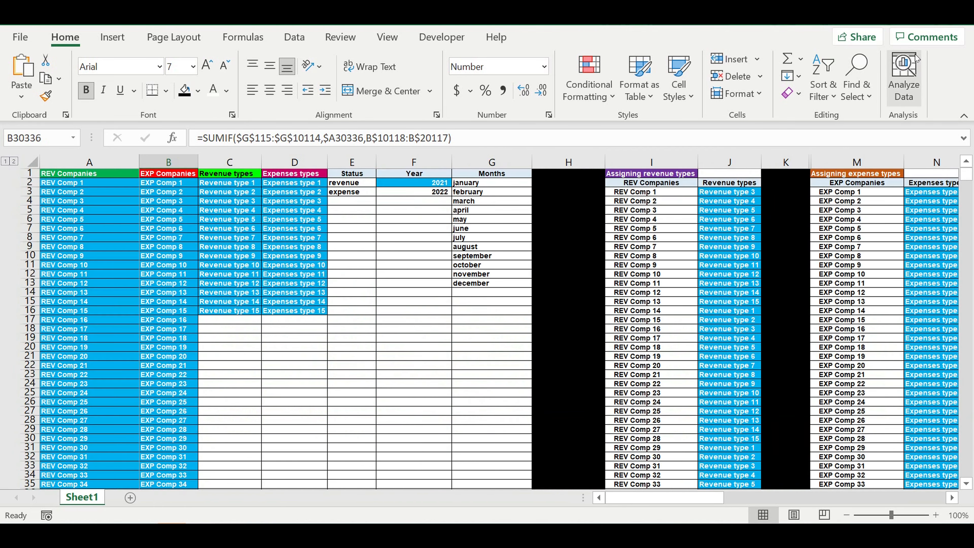
pyautogui.moveTo(702, 500); pyautogui.dragTo(891, 515)
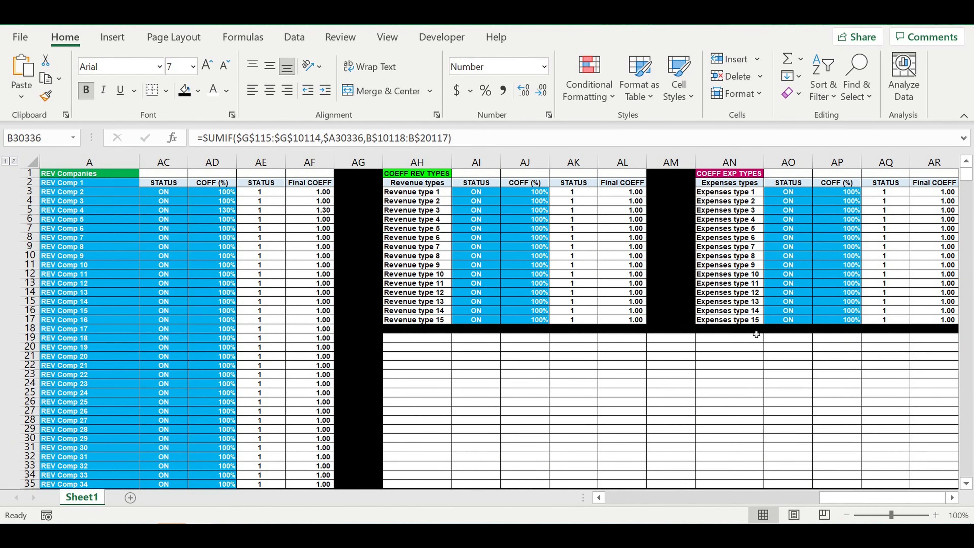
pyautogui.click(406, 217)
pyautogui.click(428, 231)
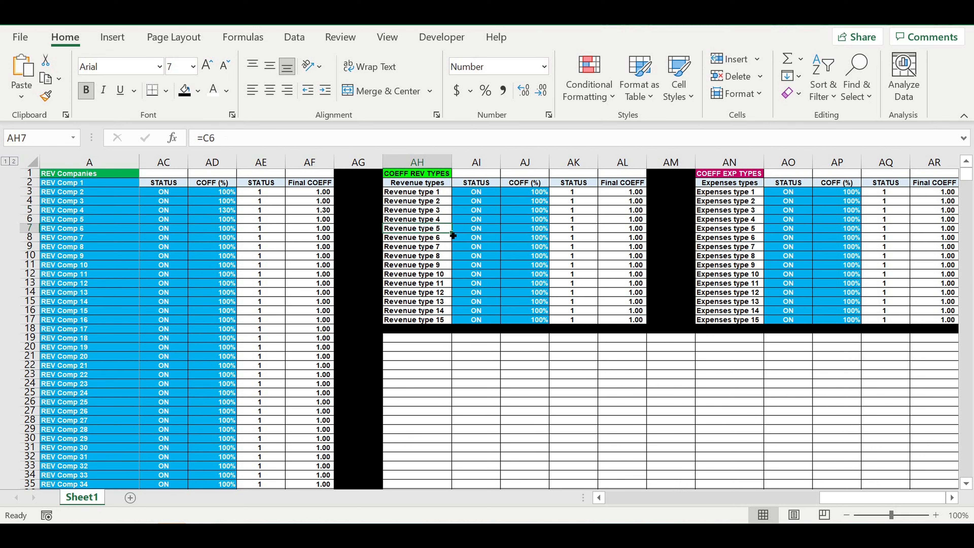
pyautogui.click(532, 229)
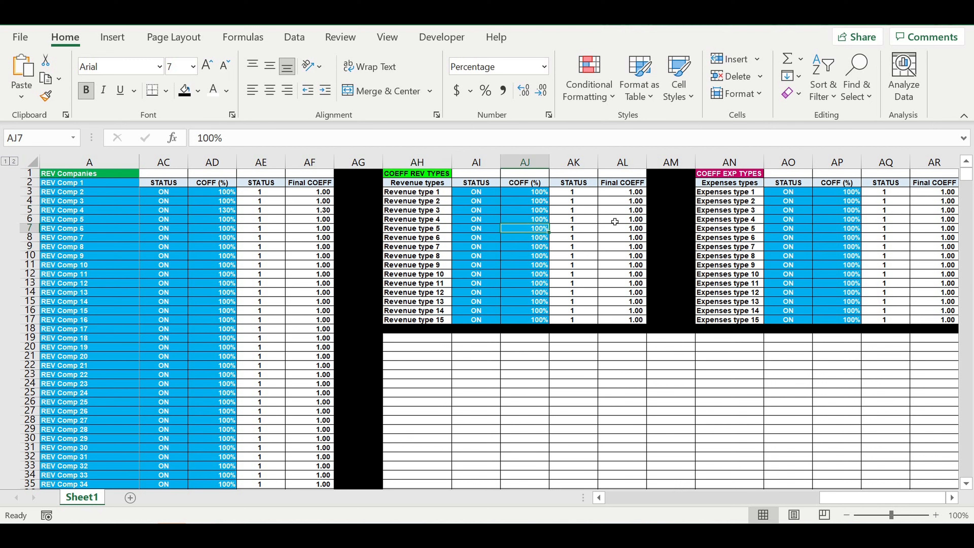
pyautogui.write('2000')
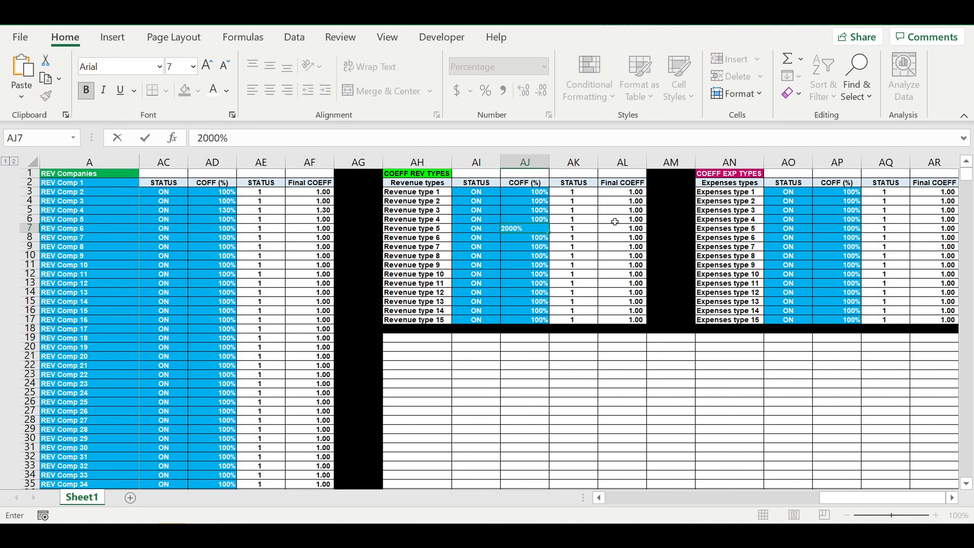
pyautogui.click(580, 276)
pyautogui.click(530, 230)
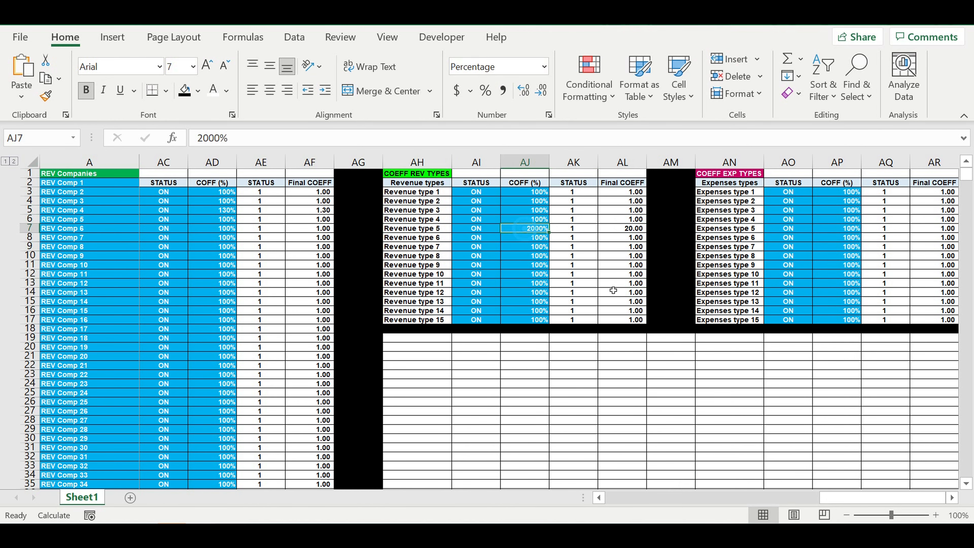
# Step: Examine the november amounts by transaction, company and revenue type, including the Revenue type 5 amount in the Revenues by types table
pyautogui.moveTo(862, 500); pyautogui.dragTo(648, 501)
pyautogui.scroll(-2, 286, 404)
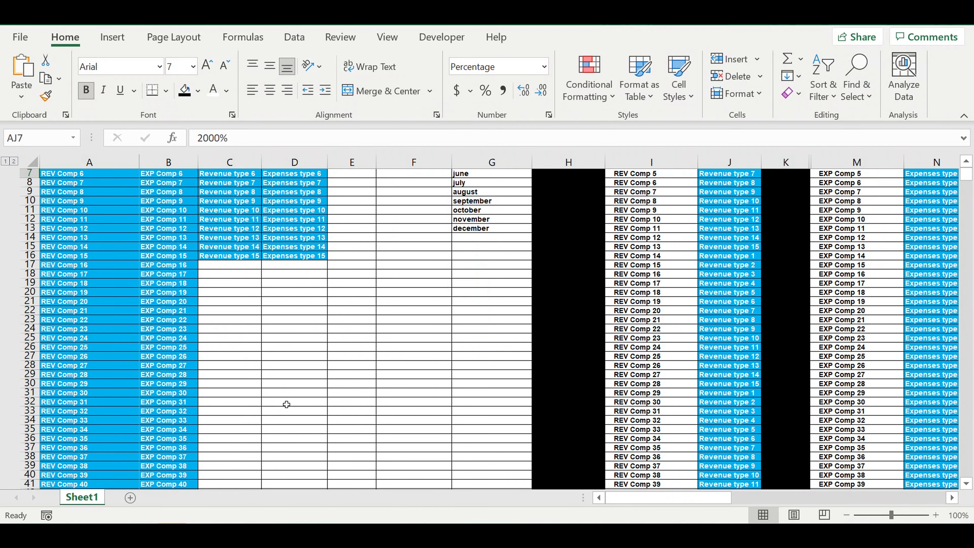
pyautogui.scroll(-13, 286, 404)
pyautogui.scroll(-18, 282, 378)
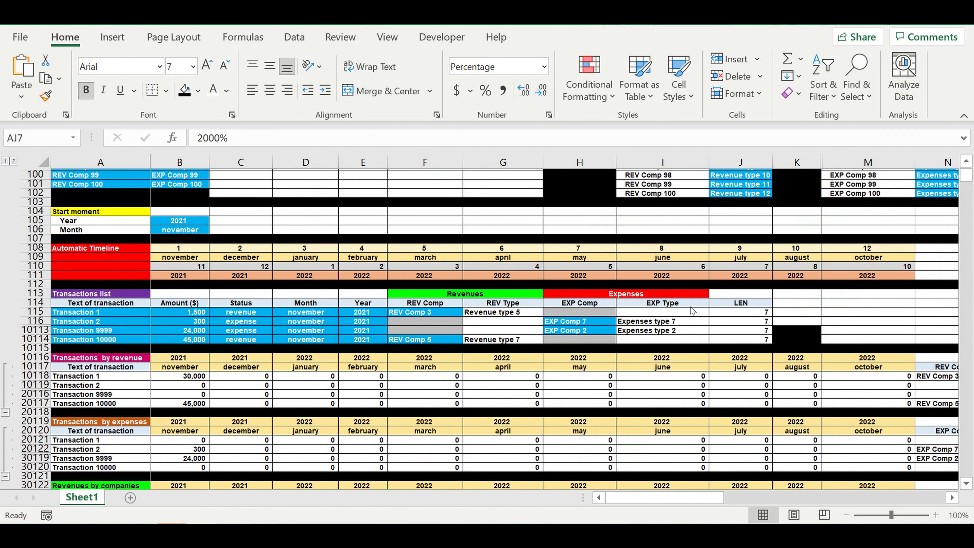
pyautogui.scroll(-19, 692, 311)
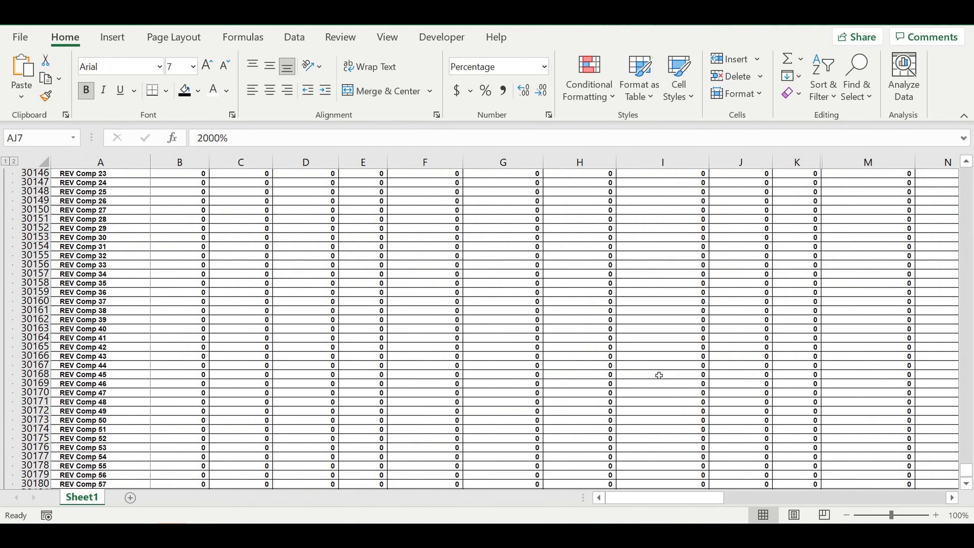
pyautogui.scroll(9, 659, 375)
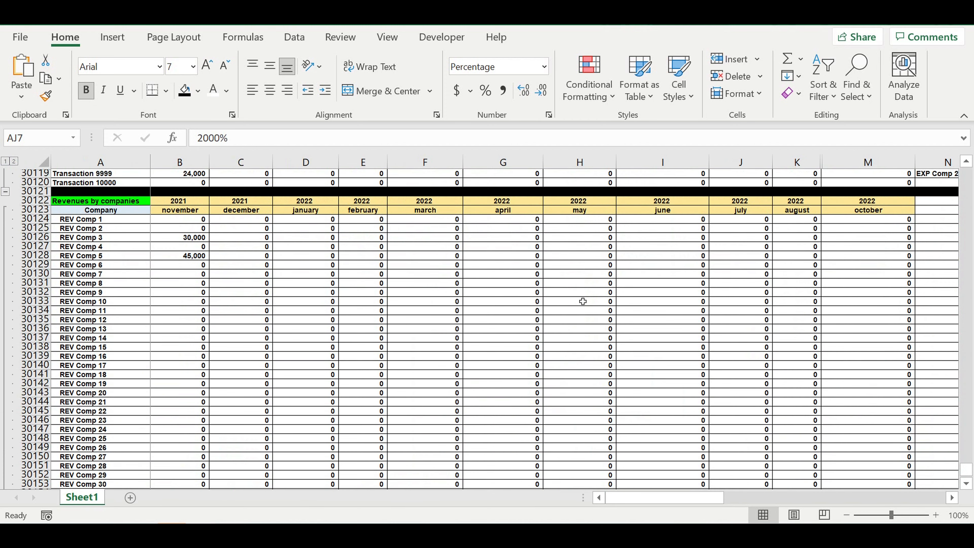
pyautogui.scroll(-1, 276, 306)
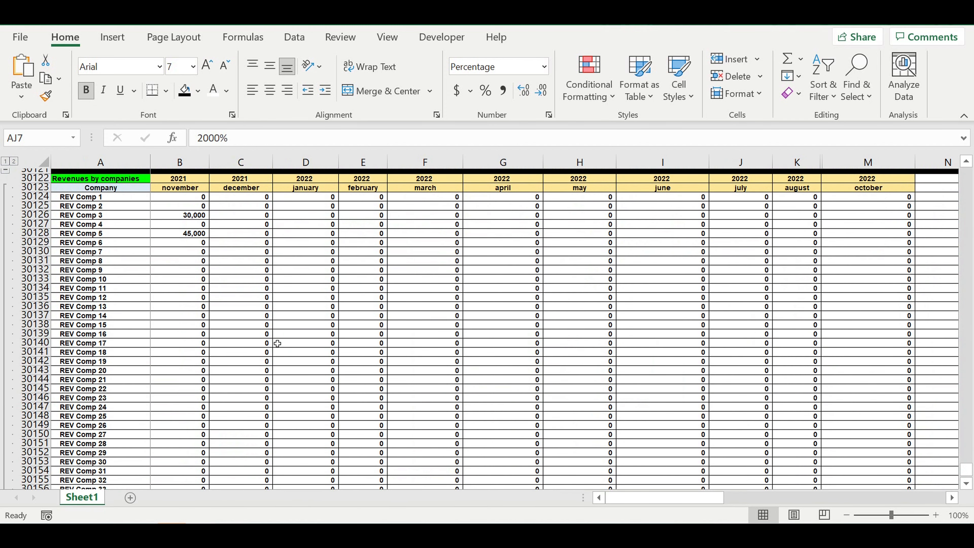
pyautogui.scroll(-20, 279, 344)
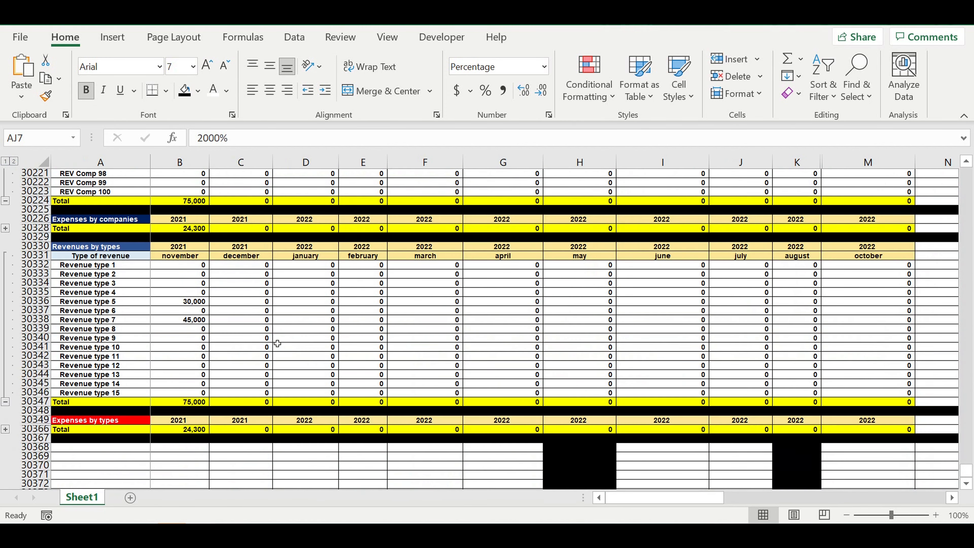
pyautogui.scroll(-2, 277, 343)
pyautogui.click(171, 247)
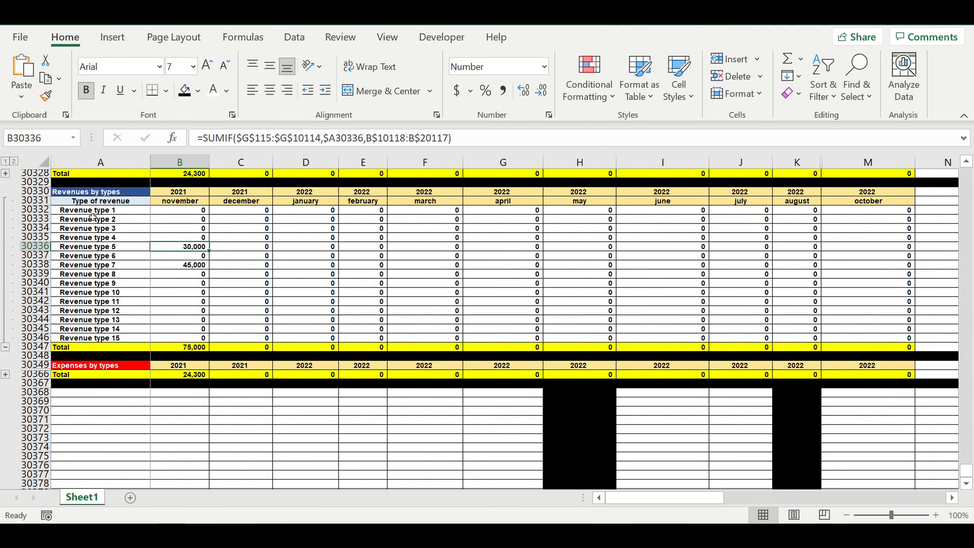
pyautogui.moveTo(101, 210); pyautogui.dragTo(102, 339)
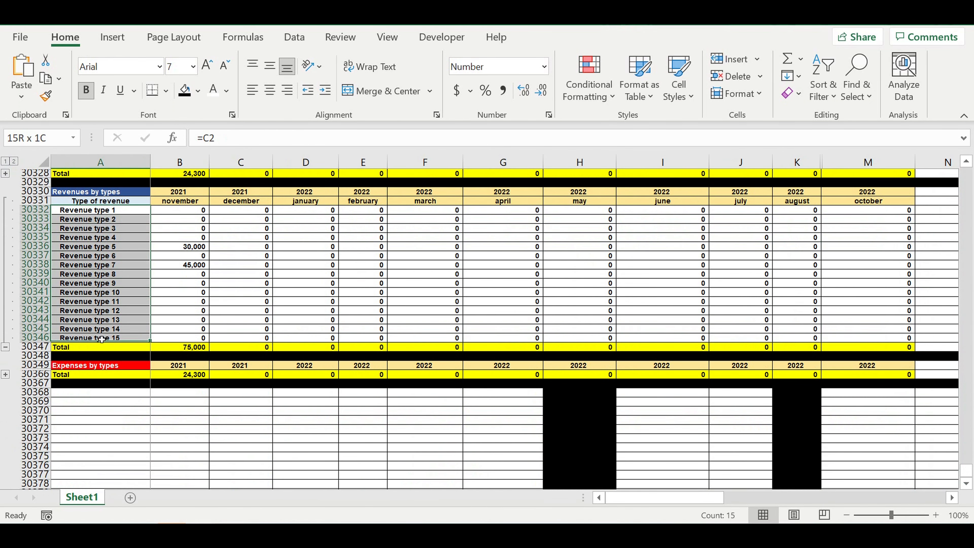
pyautogui.click(104, 248)
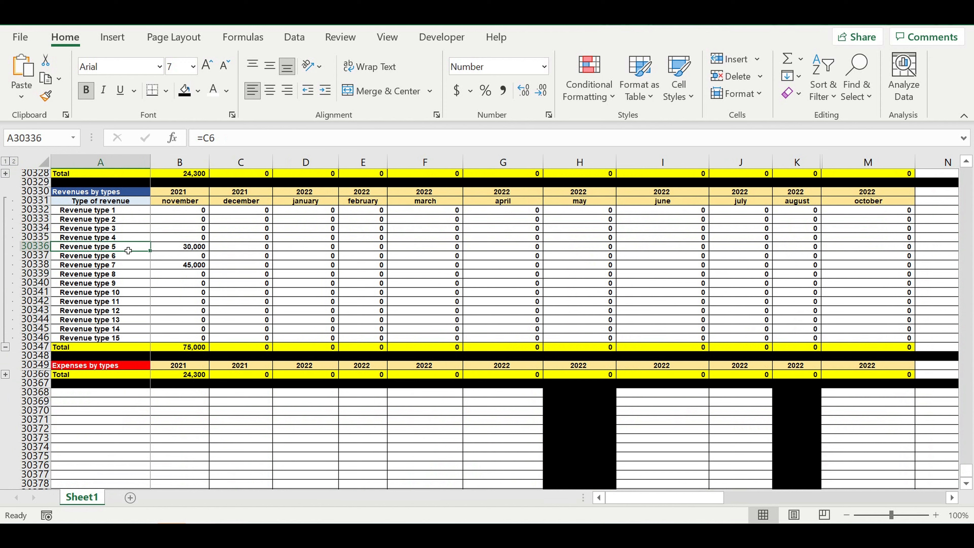
pyautogui.click(198, 247)
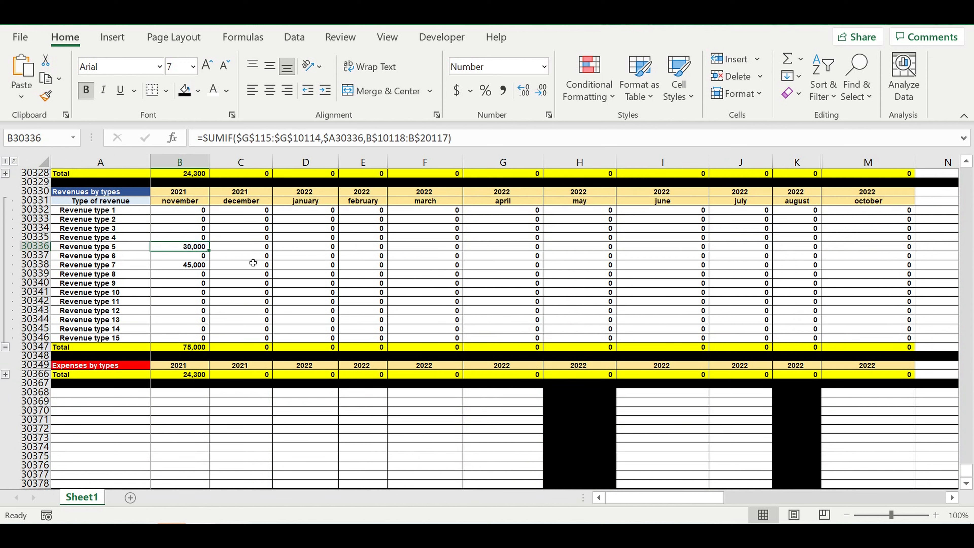
# Step: Compare the november amounts of REV Comp 3 and REV Comp 5 in the Revenues by companies table
pyautogui.scroll(1, 224, 294)
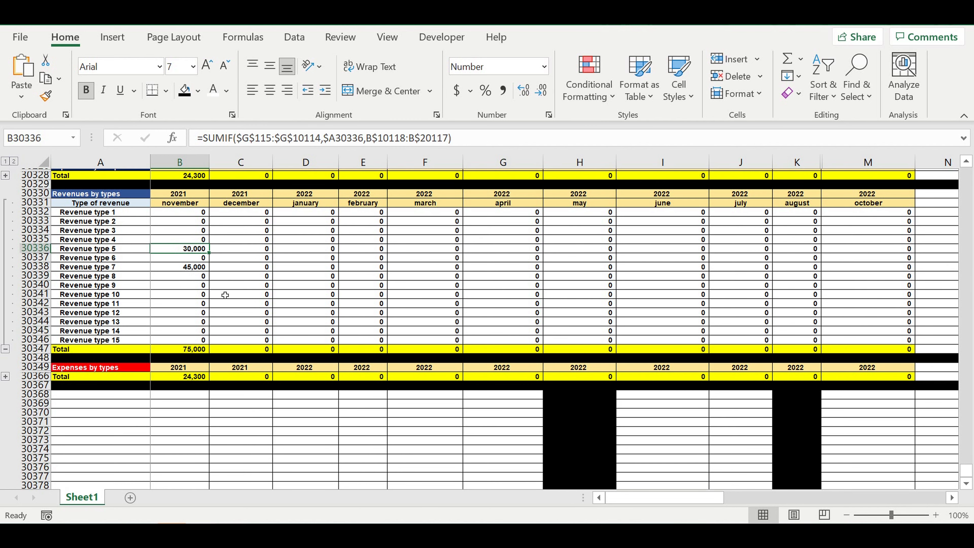
pyautogui.scroll(9, 225, 295)
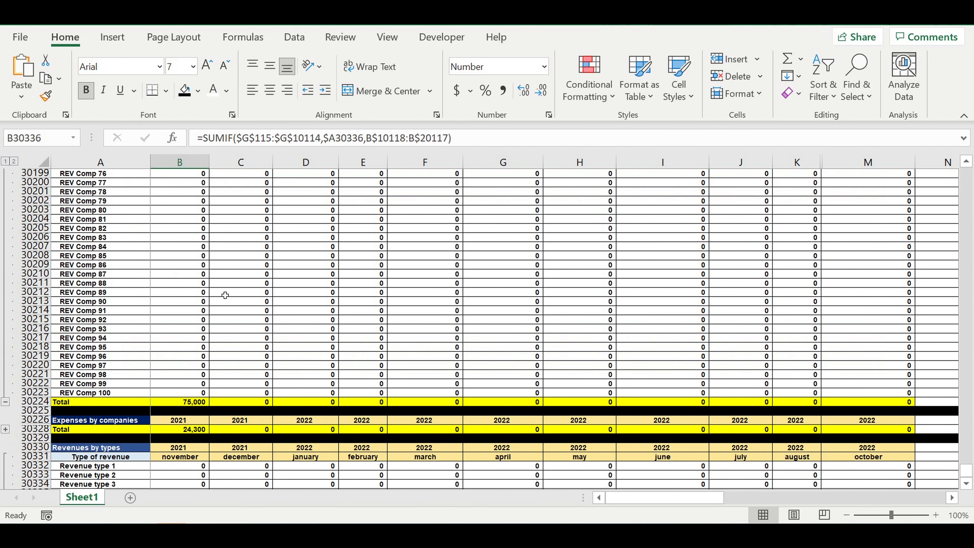
pyautogui.scroll(9, 224, 295)
pyautogui.scroll(17, 225, 295)
pyautogui.click(162, 250)
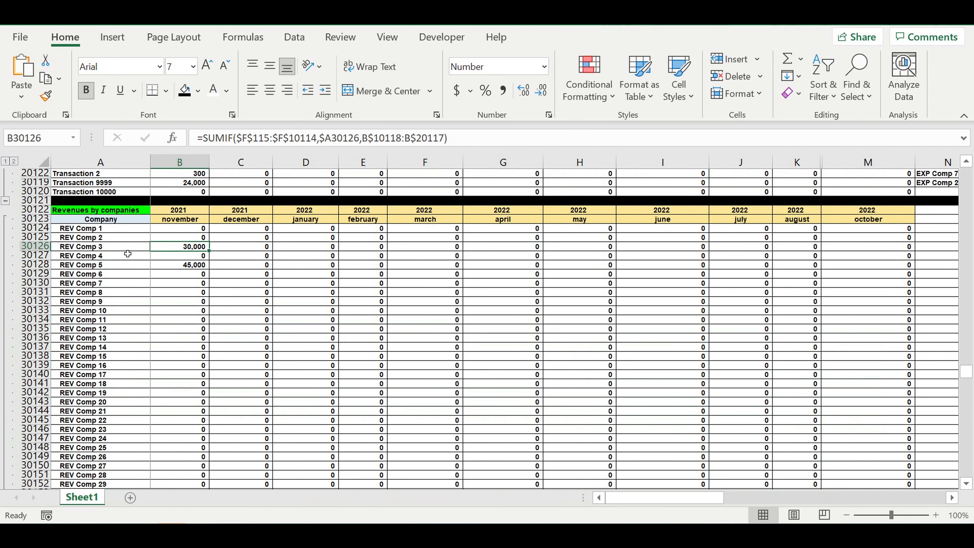
pyautogui.click(116, 247)
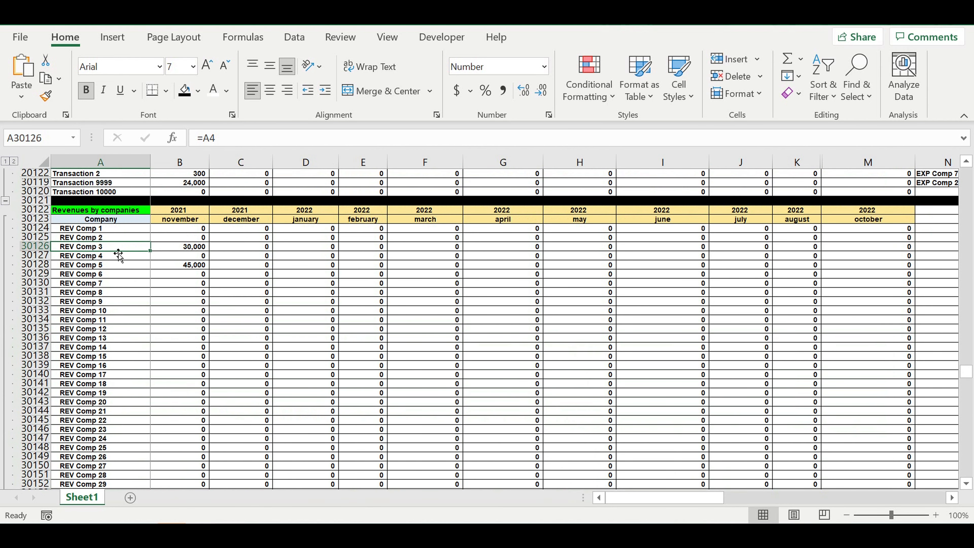
pyautogui.click(194, 249)
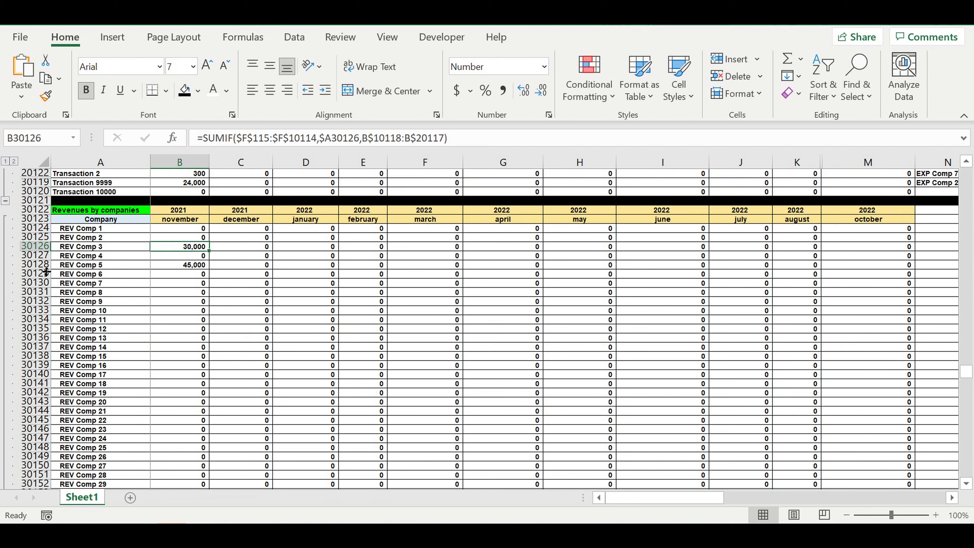
pyautogui.click(85, 266)
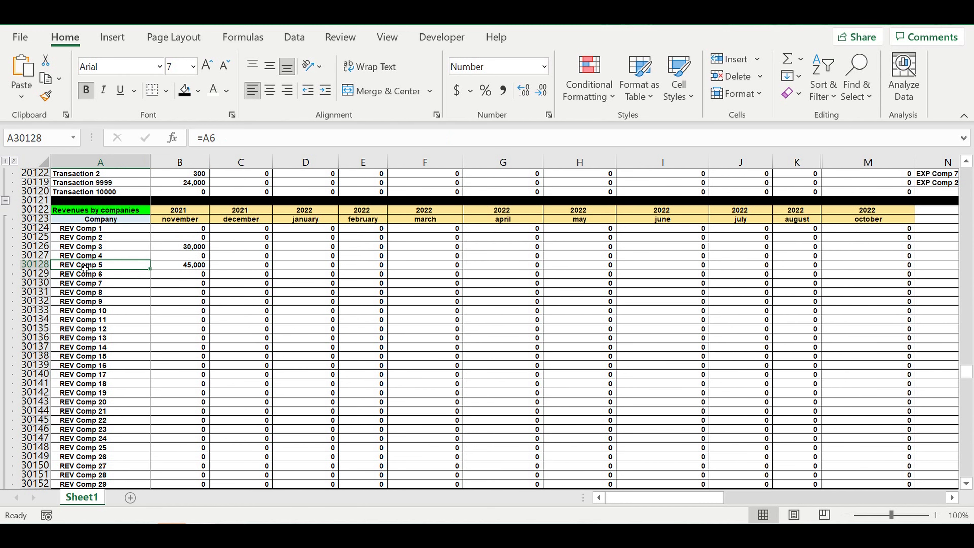
pyautogui.click(169, 268)
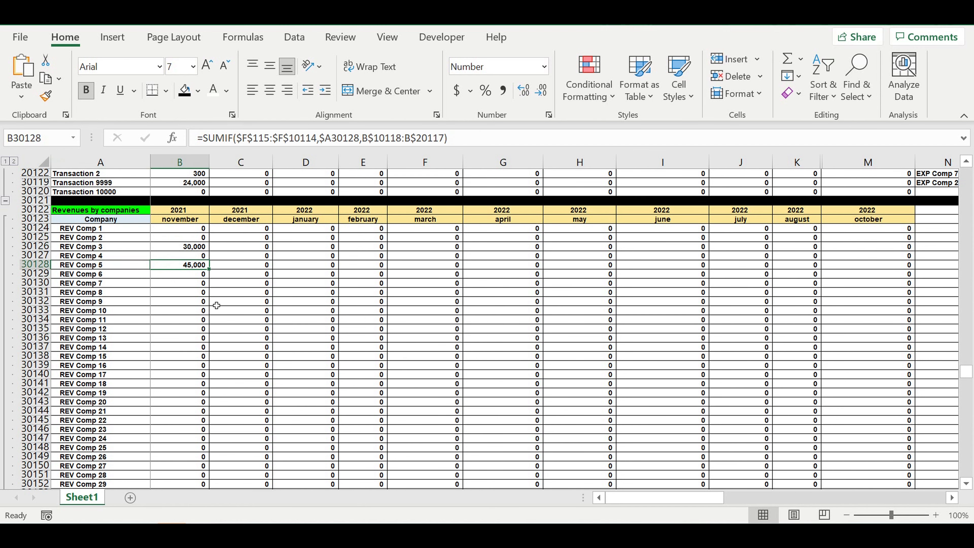
pyautogui.scroll(3, 237, 315)
pyautogui.scroll(-2, 262, 336)
pyautogui.scroll(-6, 174, 305)
pyautogui.scroll(3, 301, 282)
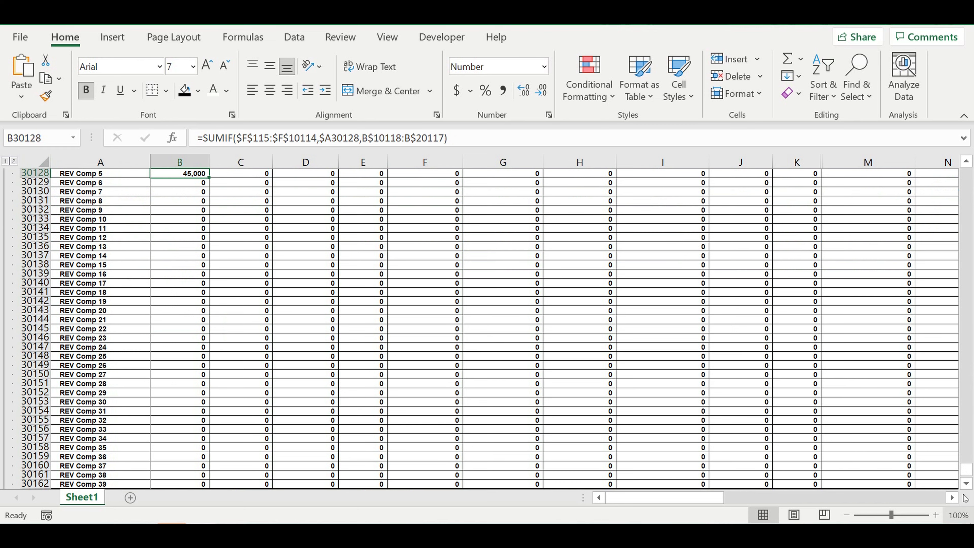
# Step: Switch the status of Revenue type 5 in the COEFF REV TYPES table to OFF
pyautogui.moveTo(965, 470); pyautogui.dragTo(965, 173)
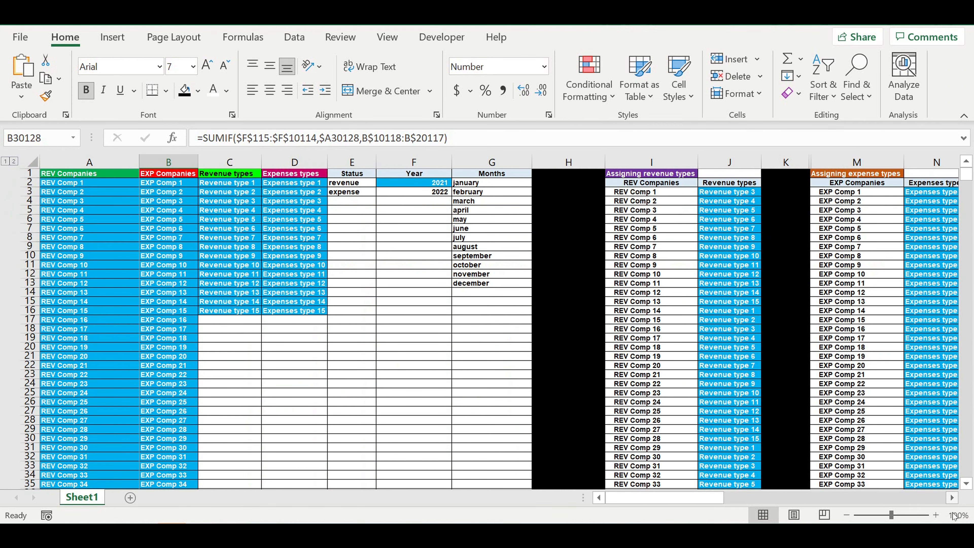
pyautogui.click(952, 498)
pyautogui.click(952, 497)
pyautogui.click(952, 498)
pyautogui.click(952, 498)
pyautogui.click(952, 498)
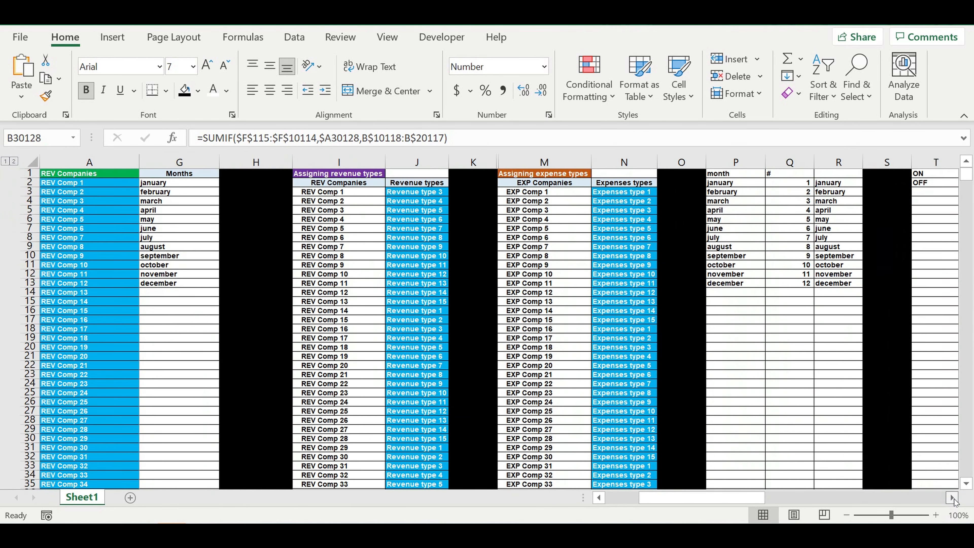
pyautogui.click(952, 497)
pyautogui.click(952, 498)
pyautogui.click(952, 498)
pyautogui.click(951, 497)
pyautogui.click(952, 498)
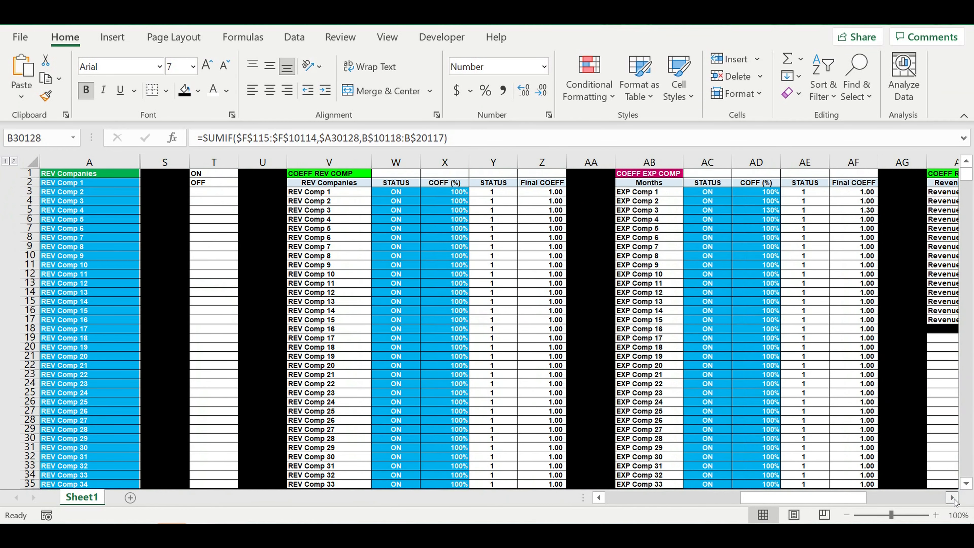
pyautogui.click(952, 497)
pyautogui.click(952, 497)
pyautogui.click(952, 498)
pyautogui.click(952, 497)
pyautogui.click(952, 497)
pyautogui.click(952, 497)
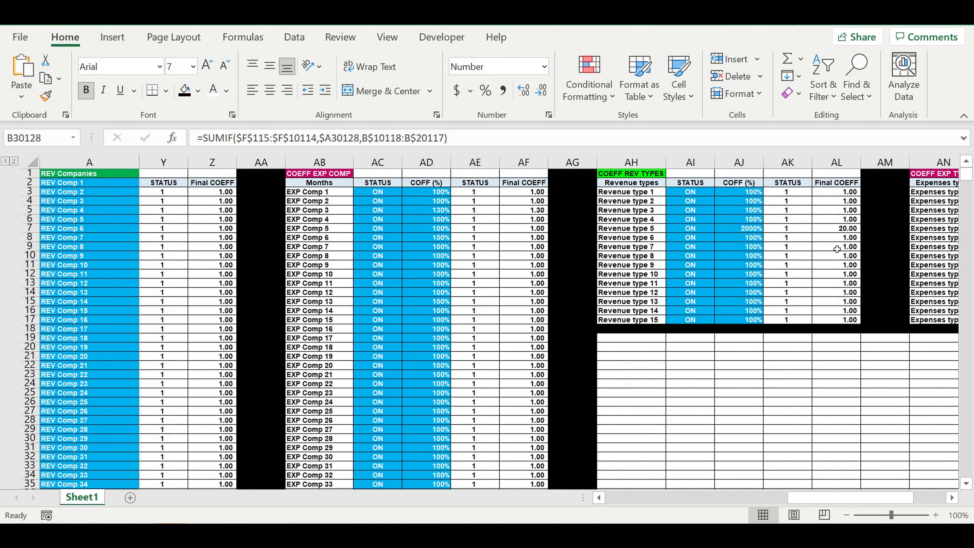
pyautogui.click(696, 229)
pyautogui.click(718, 229)
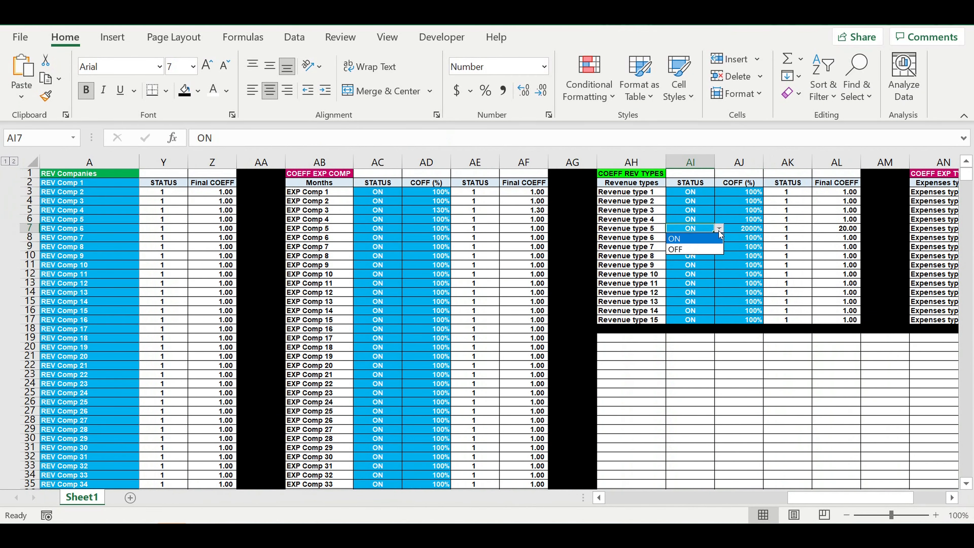
pyautogui.click(707, 249)
pyautogui.click(720, 287)
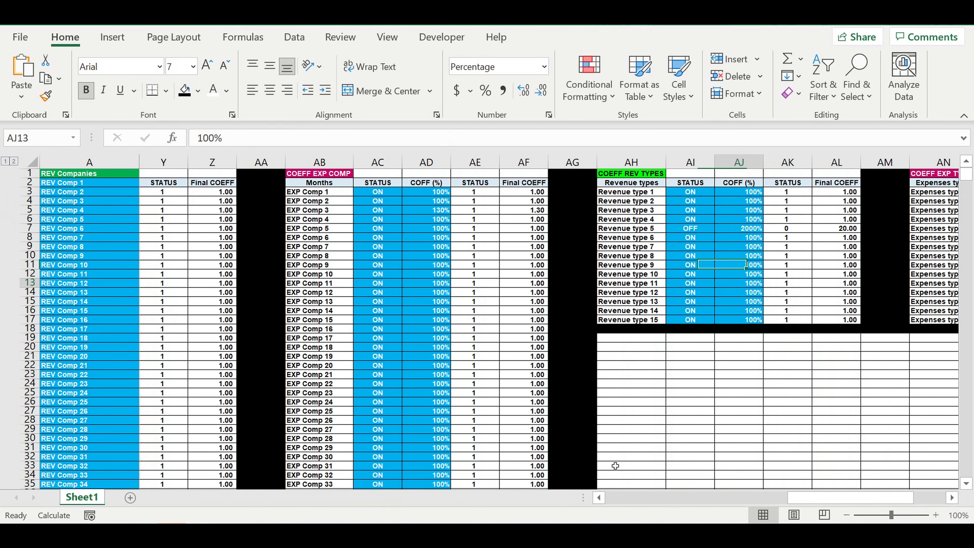
# Step: Check the november amount of REV Comp 3 in the Revenues by companies table after the recalculation
pyautogui.moveTo(812, 498); pyautogui.dragTo(449, 512)
pyautogui.moveTo(965, 175); pyautogui.dragTo(963, 371)
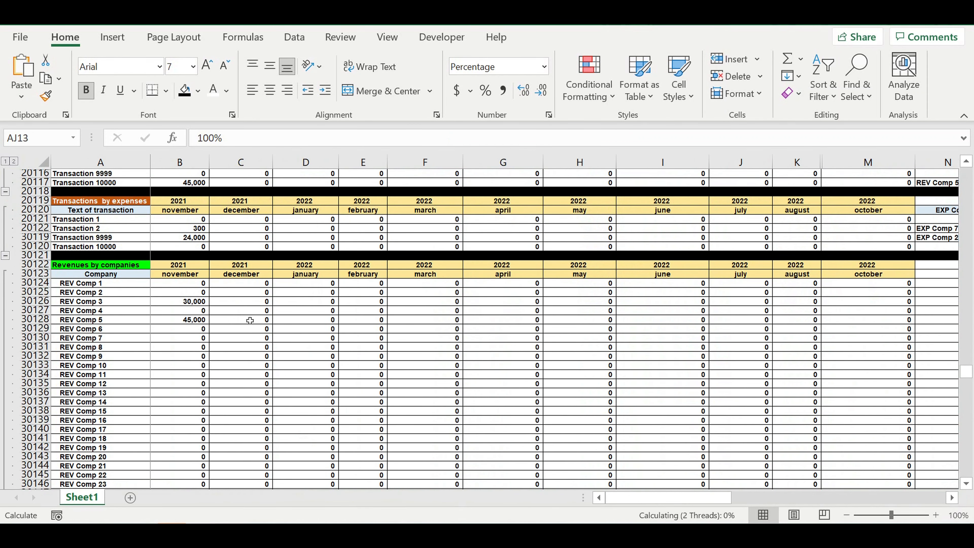
pyautogui.click(189, 302)
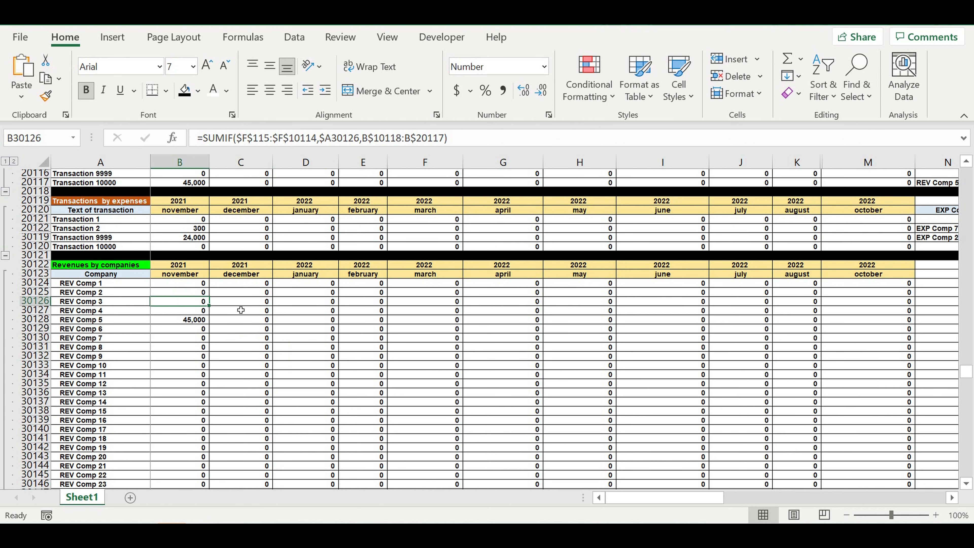
pyautogui.click(269, 329)
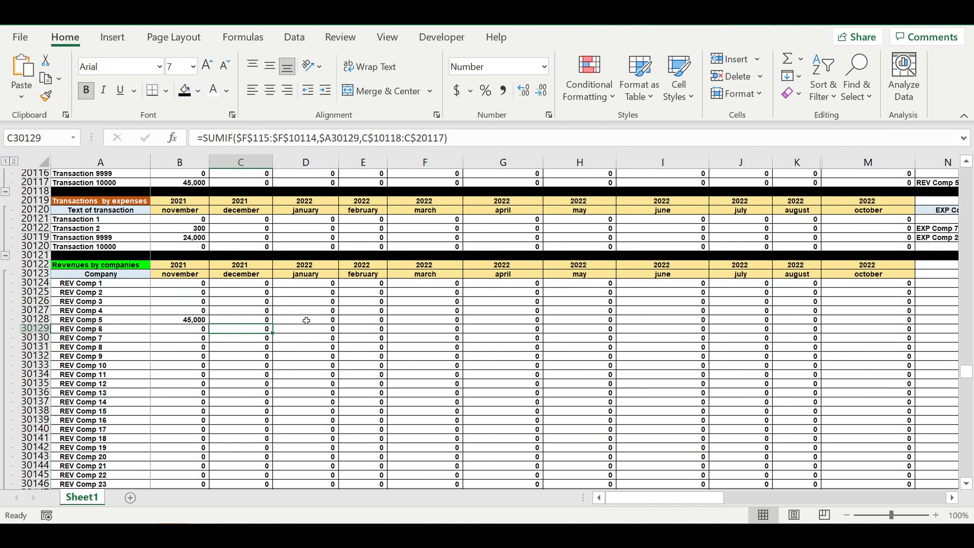